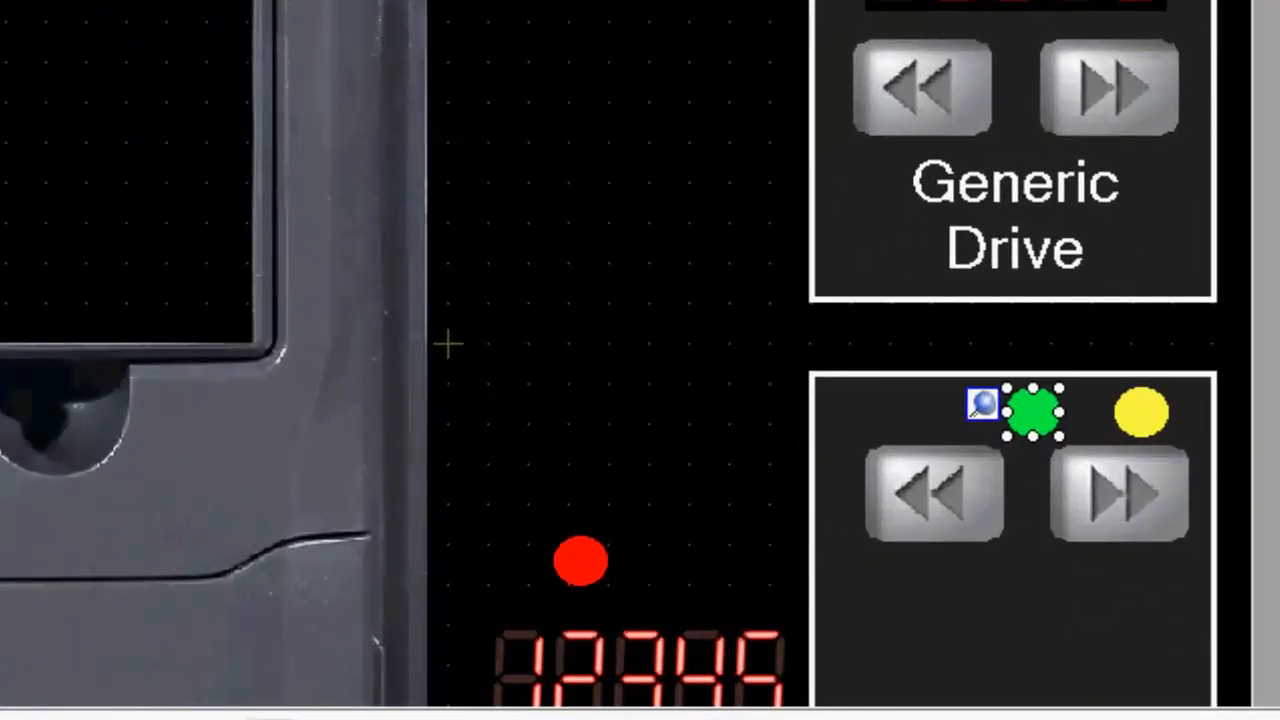
- Move the five-digit display below the arrow buttons in the lower panel and the red lamp beside its green lamp
{"action": "left_click", "coordinate": [934, 493]}
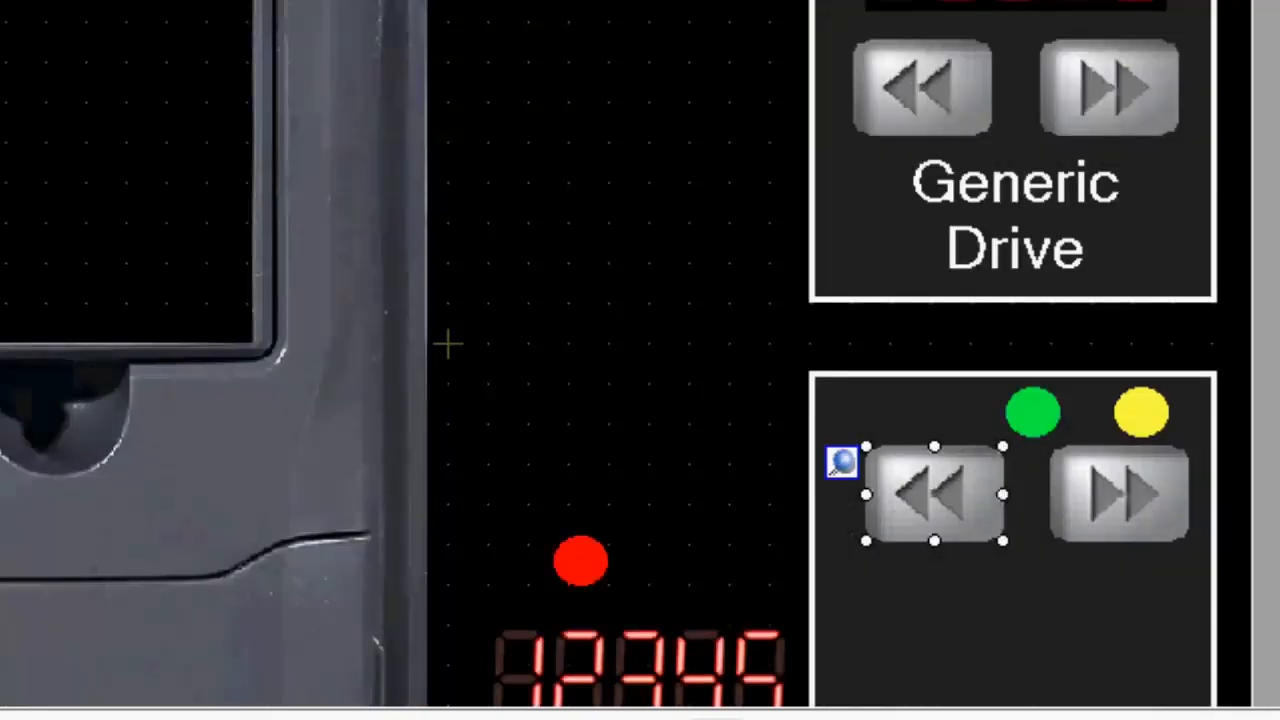
{"action": "left_click", "coordinate": [638, 668]}
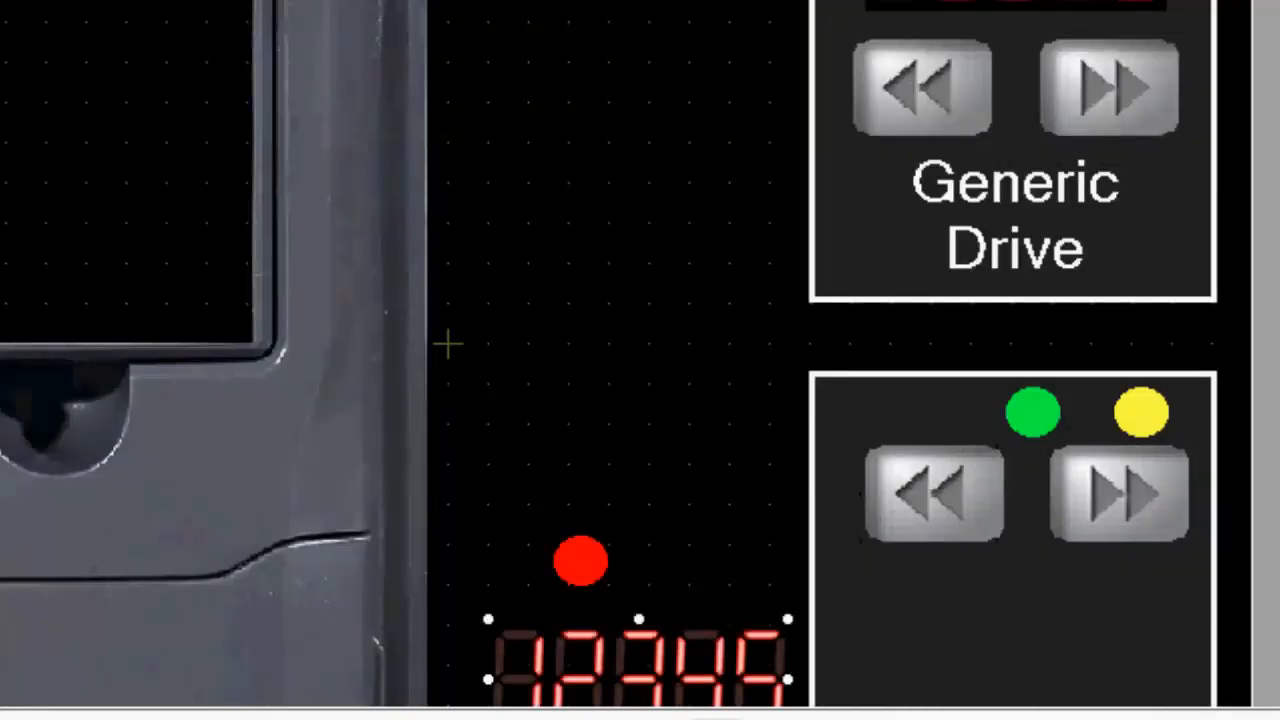
{"action": "scroll", "coordinate": [638, 600], "scroll_direction": "down", "scroll_amount": 1}
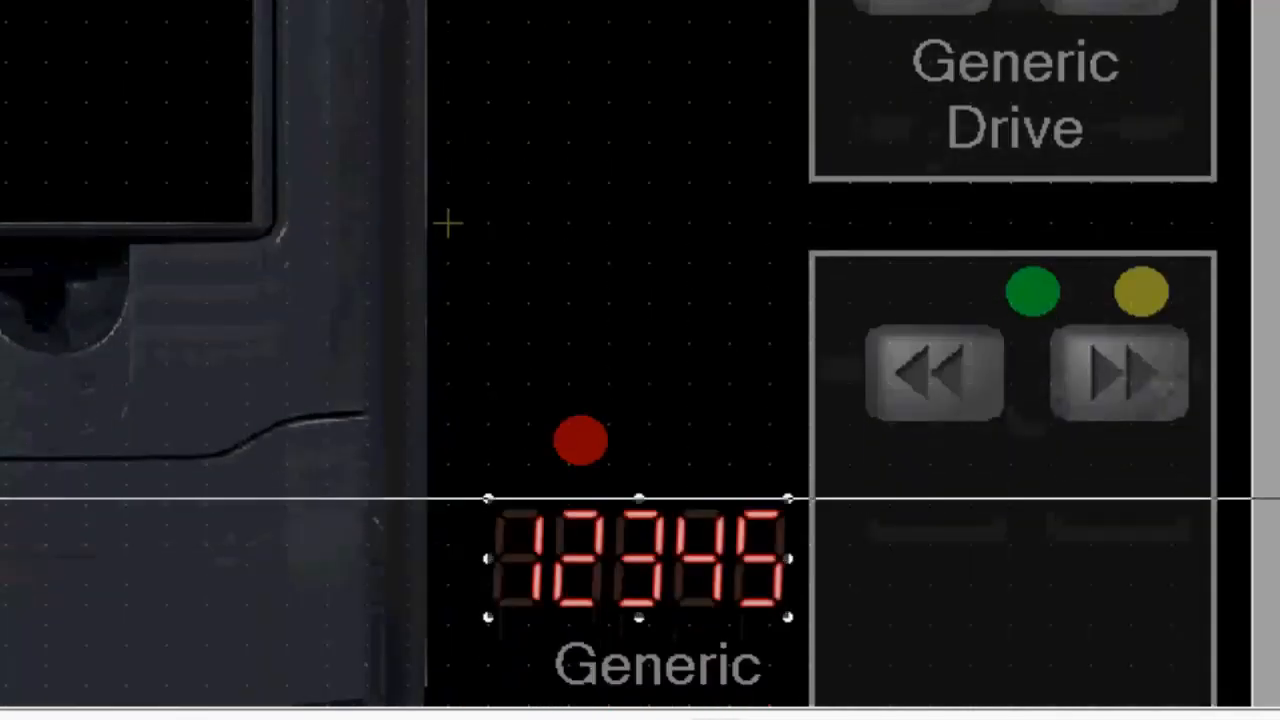
{"action": "left_click_drag", "start_coordinate": [638, 598], "coordinate": [1016, 522]}
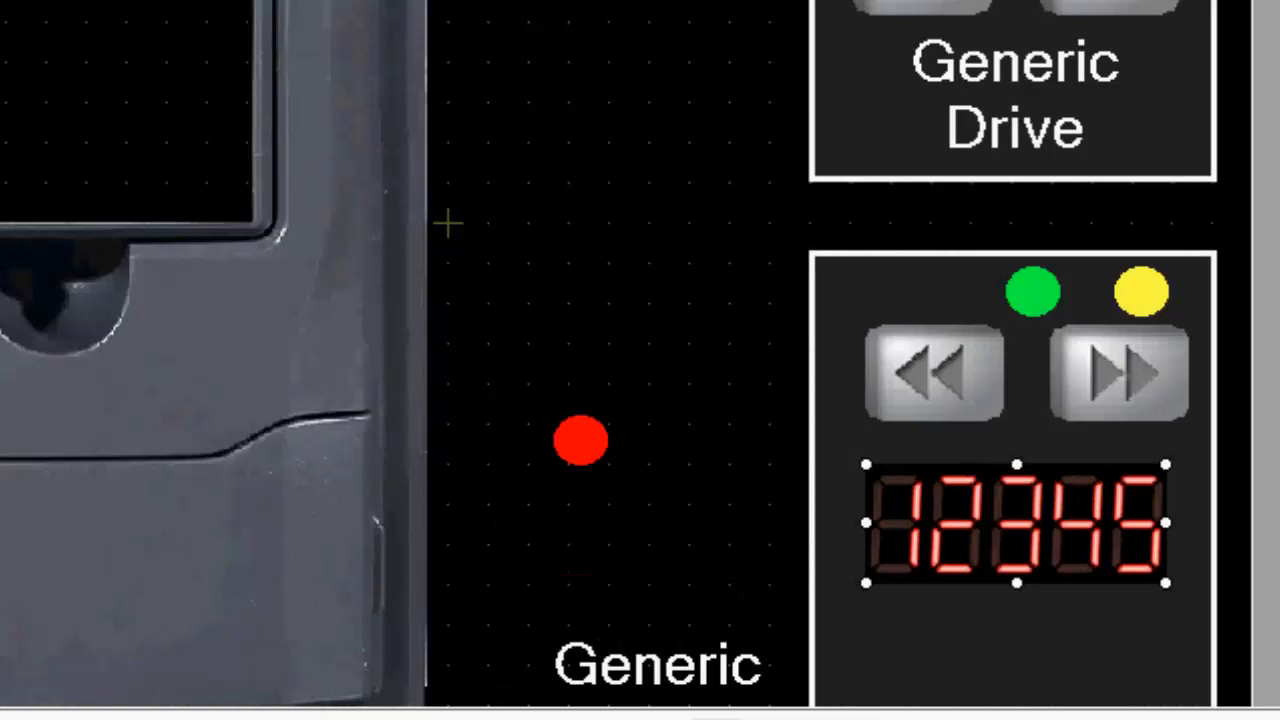
{"action": "left_click_drag", "start_coordinate": [581, 440], "coordinate": [918, 290]}
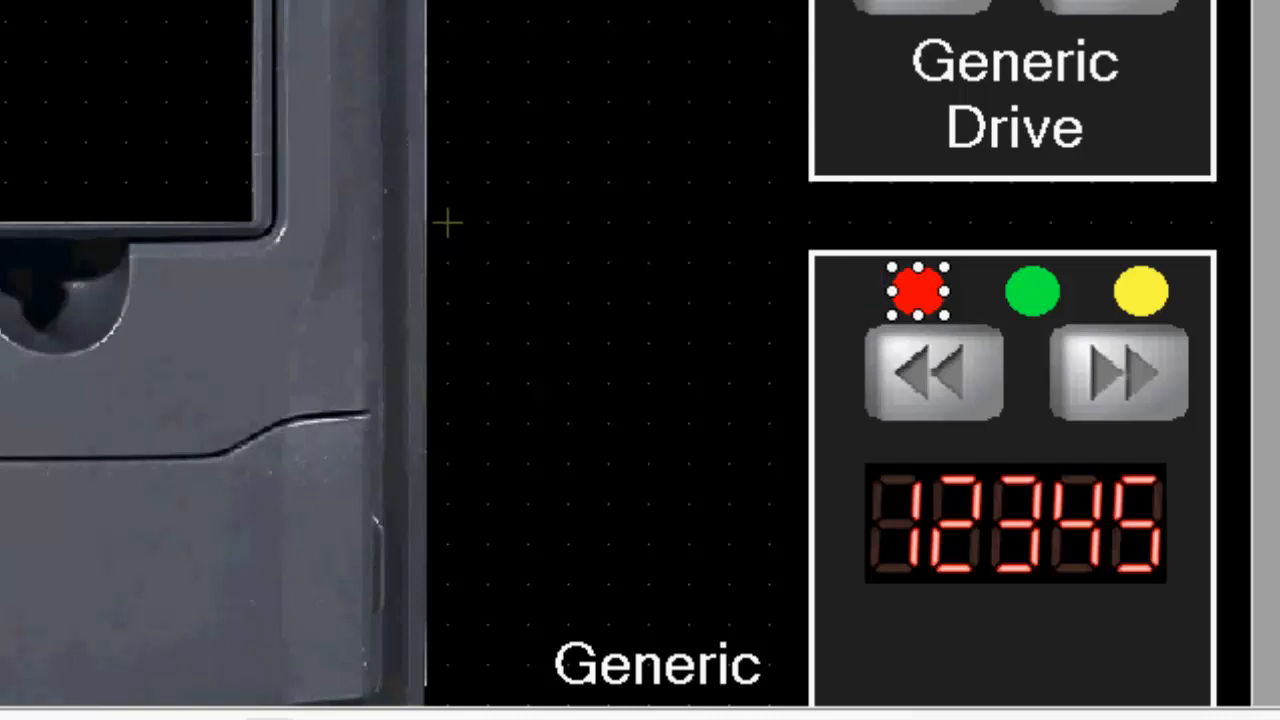
- Group the lower panel's frame, three lamps, two arrow buttons and five-digit display into one object
{"action": "left_click_drag", "start_coordinate": [714, 186], "coordinate": [1255, 712]}
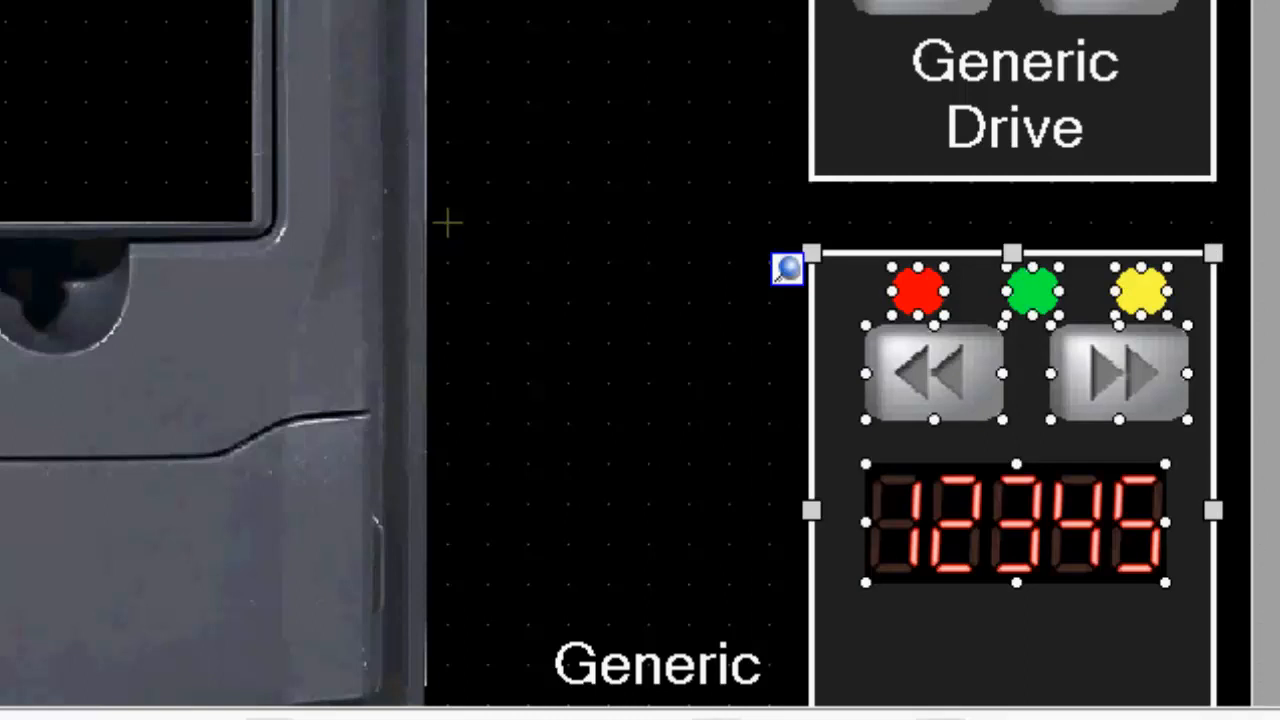
{"action": "right_click", "coordinate": [1003, 640]}
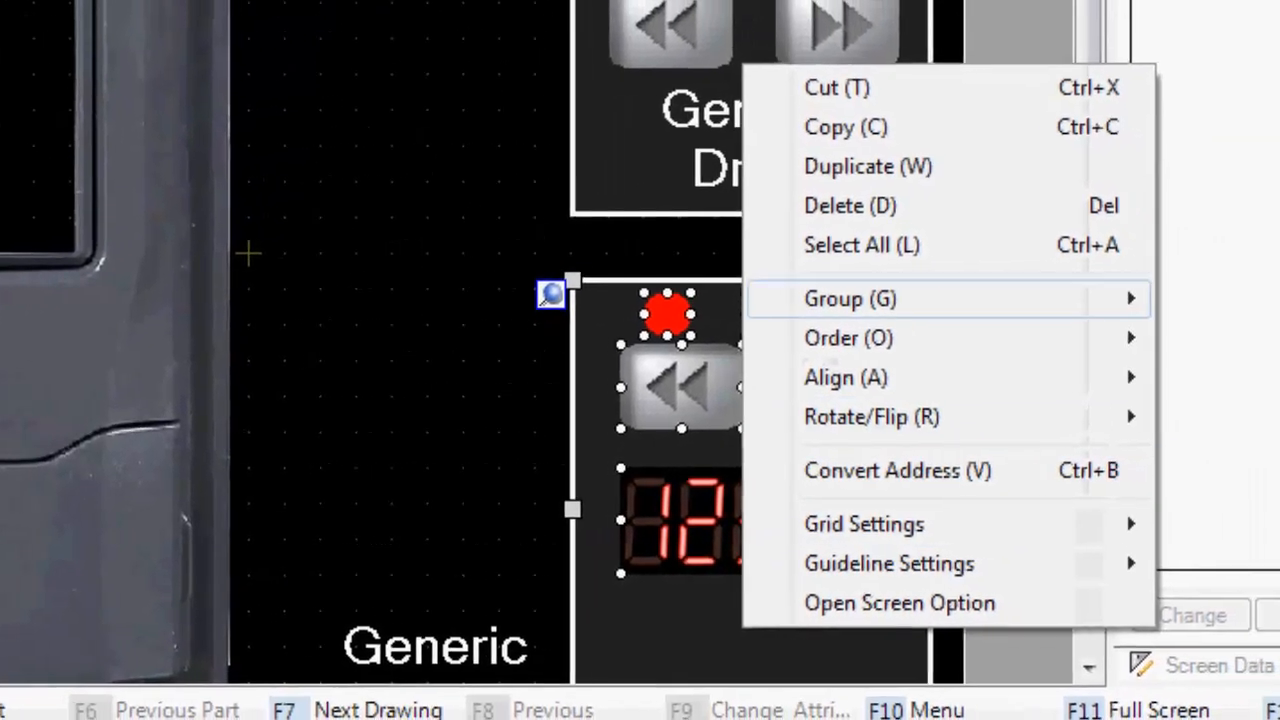
{"action": "mouse_move", "coordinate": [1124, 274]}
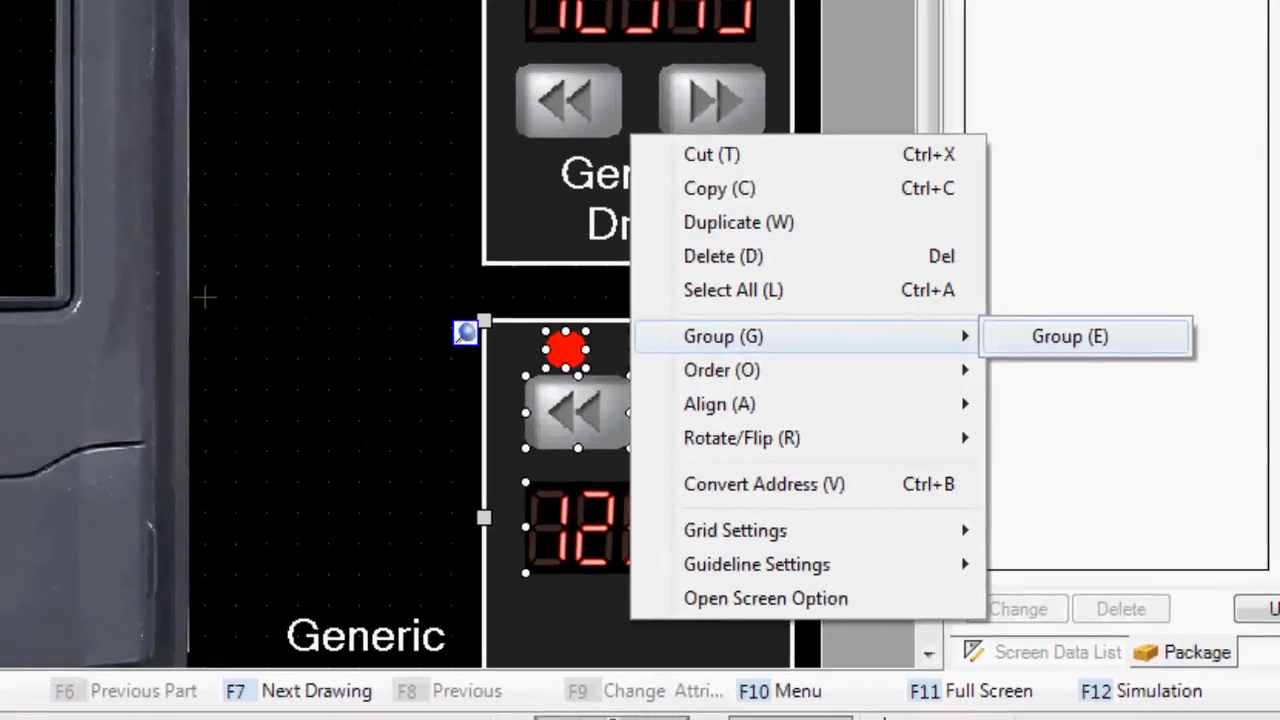
{"action": "left_click", "coordinate": [1060, 315]}
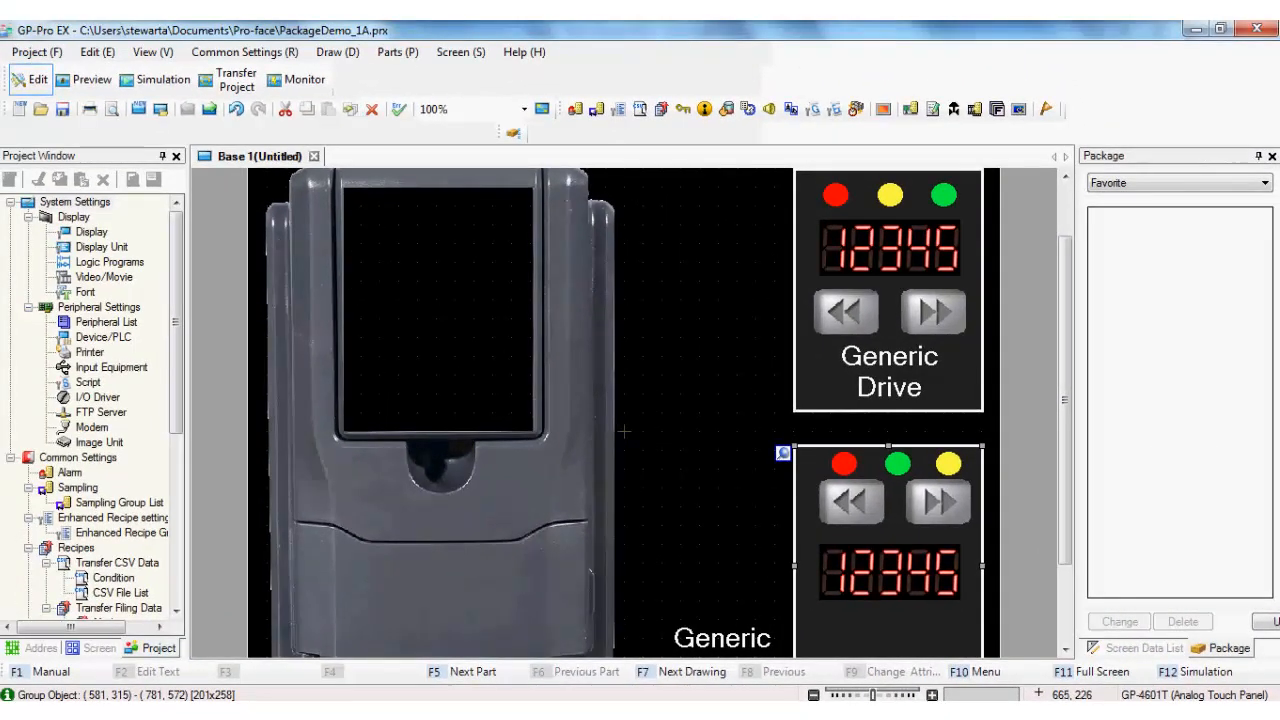
- Position the Generic Drive panel in the blank opening of the drive image and group the panel with the image
{"action": "left_click", "coordinate": [869, 359]}
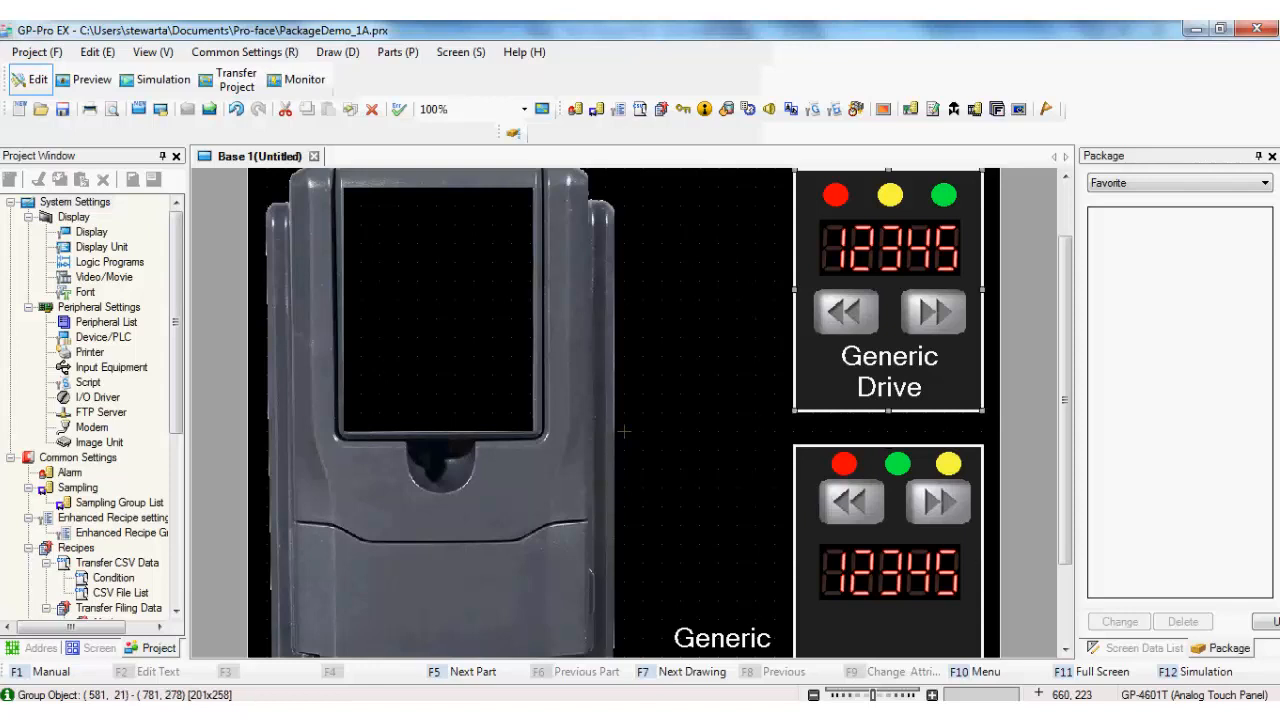
{"action": "left_click_drag", "start_coordinate": [869, 359], "coordinate": [422, 379]}
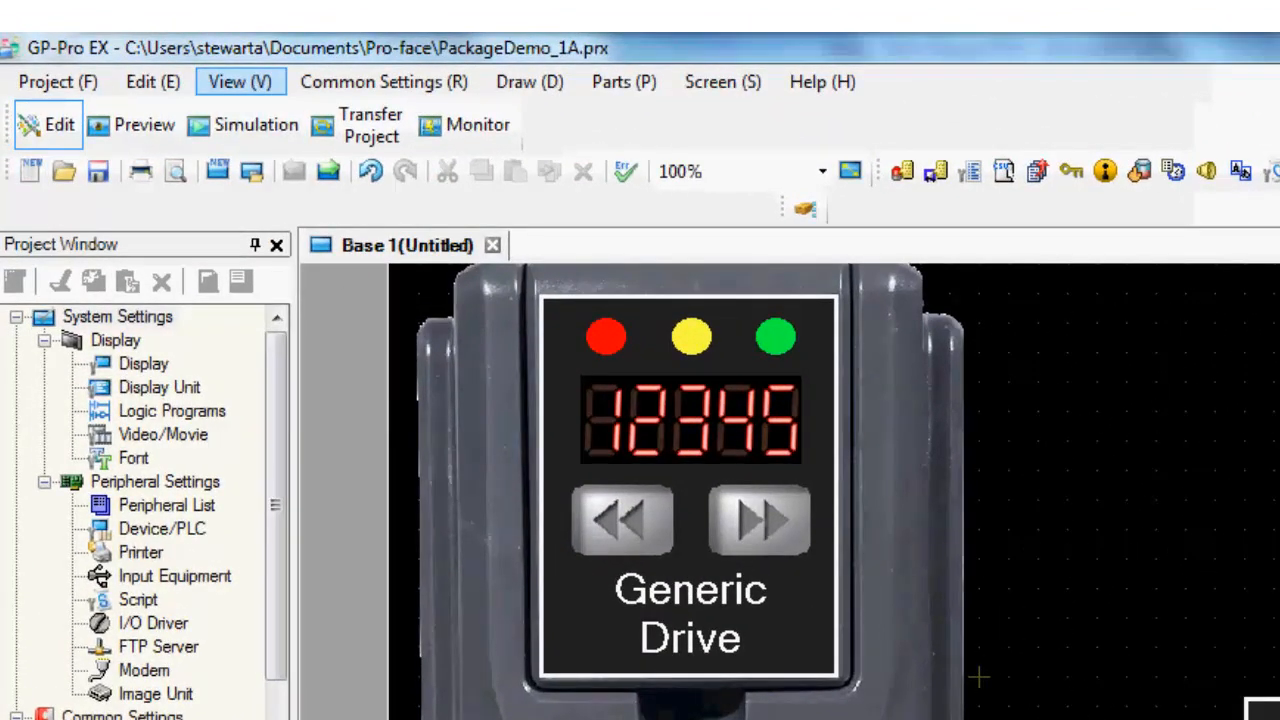
{"action": "left_click", "coordinate": [240, 82]}
{"action": "mouse_move", "coordinate": [300, 352]}
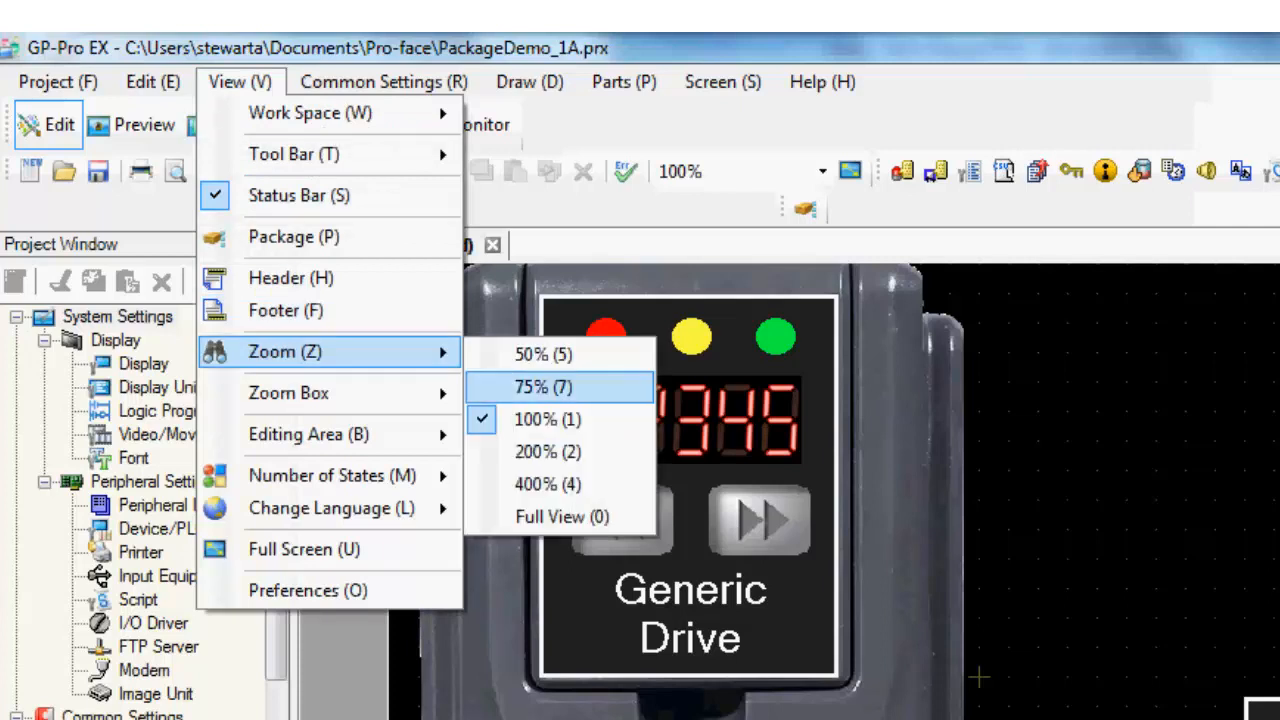
{"action": "left_click", "coordinate": [543, 354]}
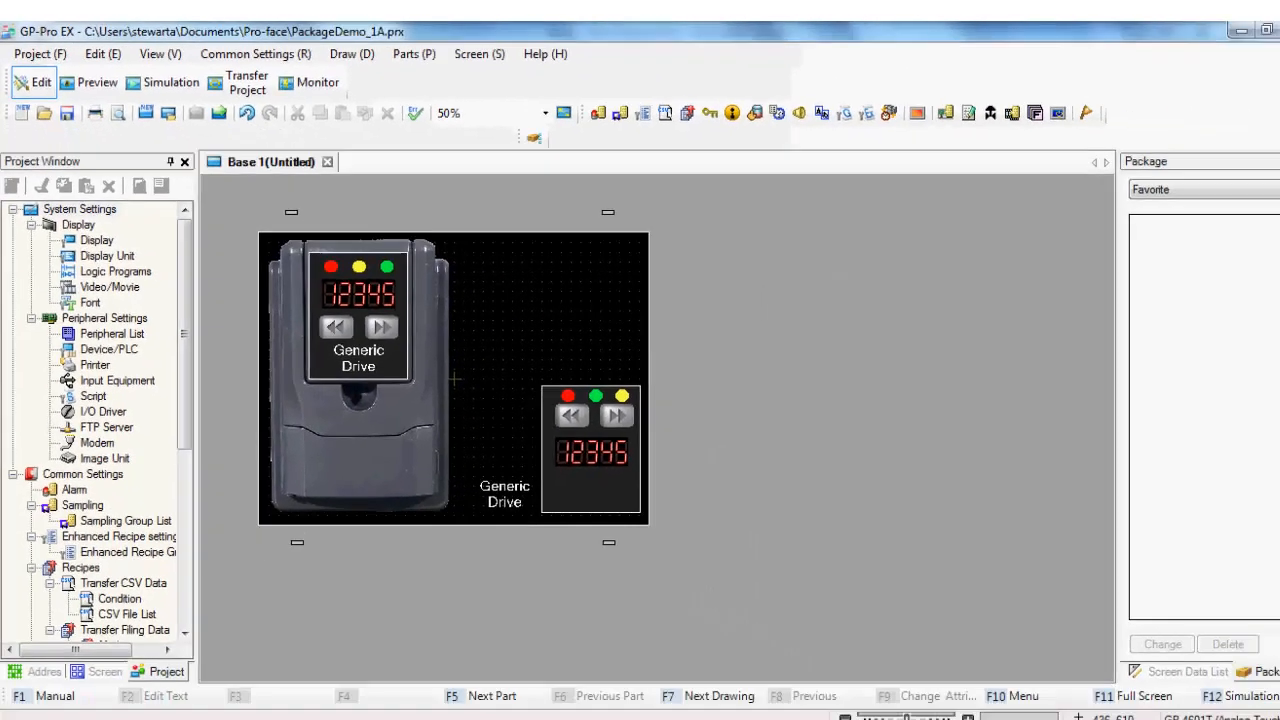
{"action": "left_click", "coordinate": [455, 378]}
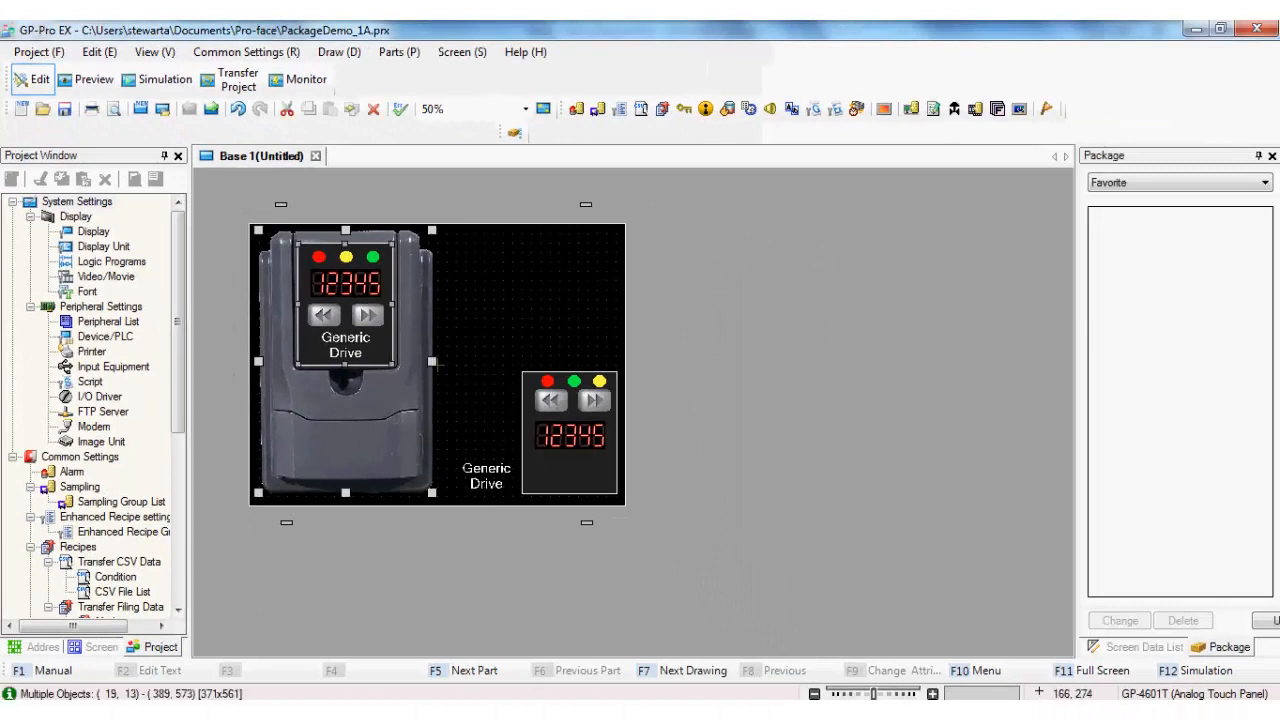
{"action": "right_click", "coordinate": [328, 354]}
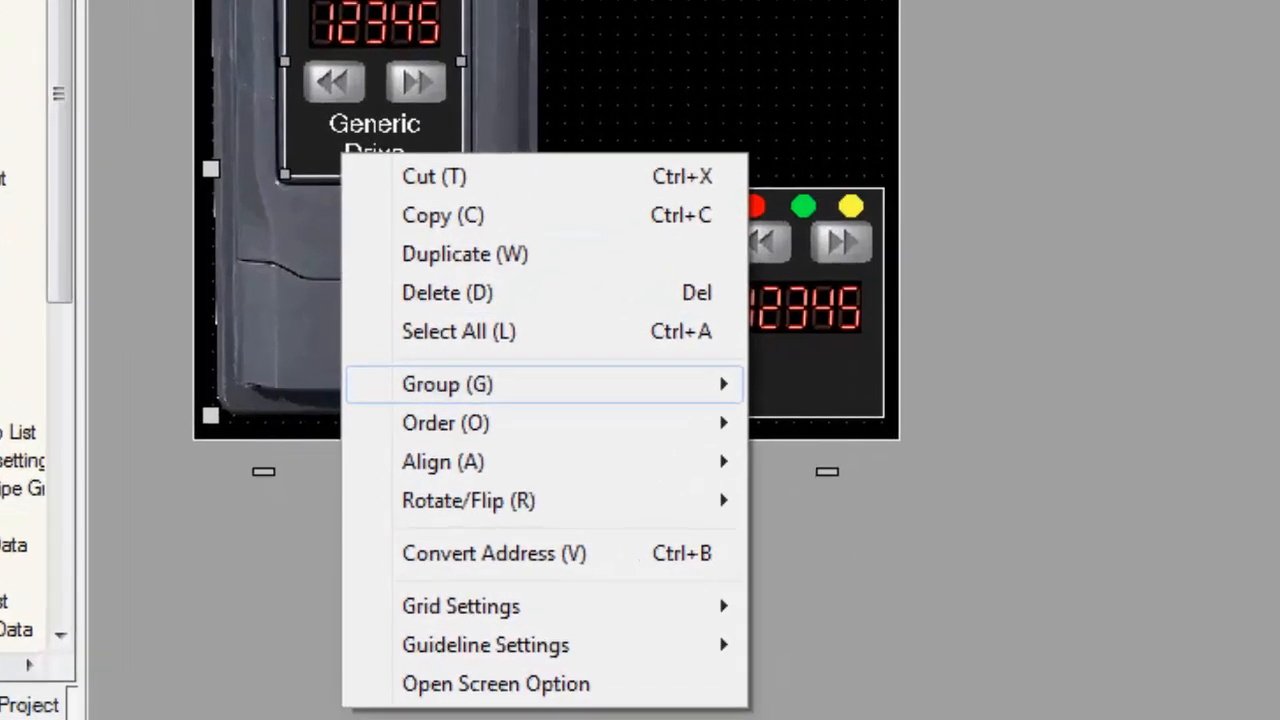
{"action": "mouse_move", "coordinate": [700, 384]}
{"action": "left_click", "coordinate": [843, 380]}
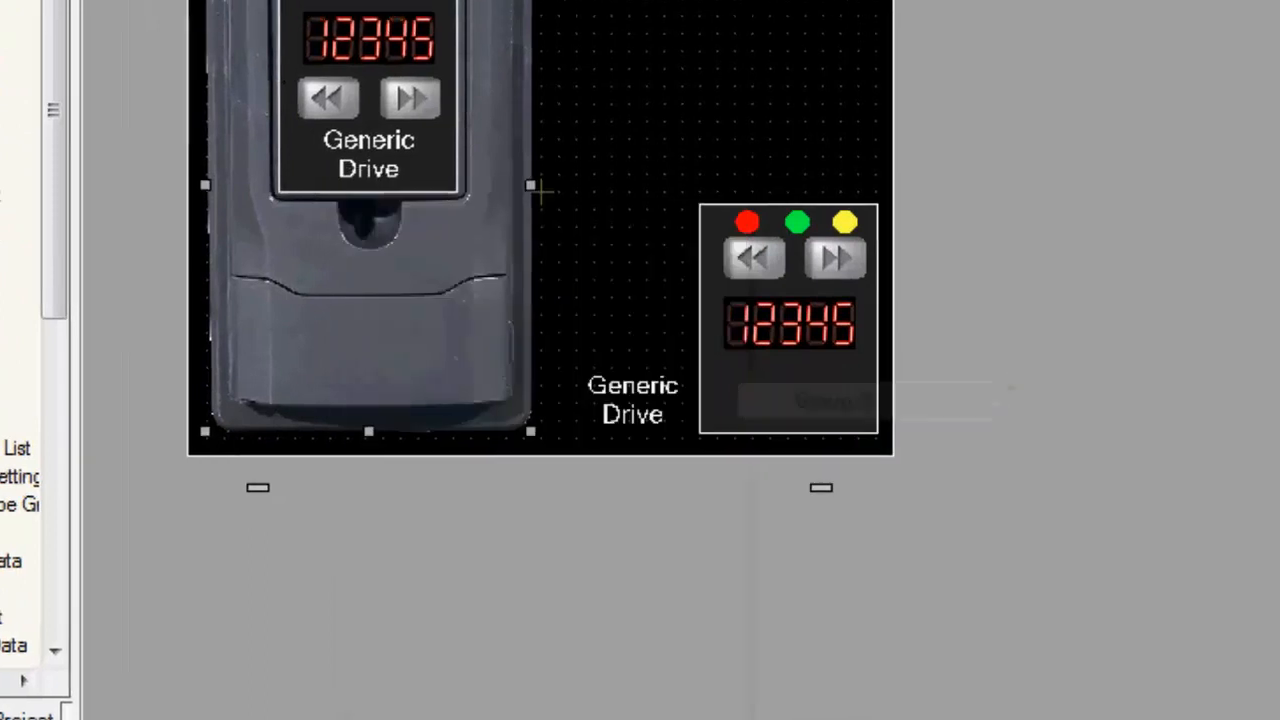
- Delete the spare lower panel and the loose Generic Drive text beside it
{"action": "left_click", "coordinate": [743, 512]}
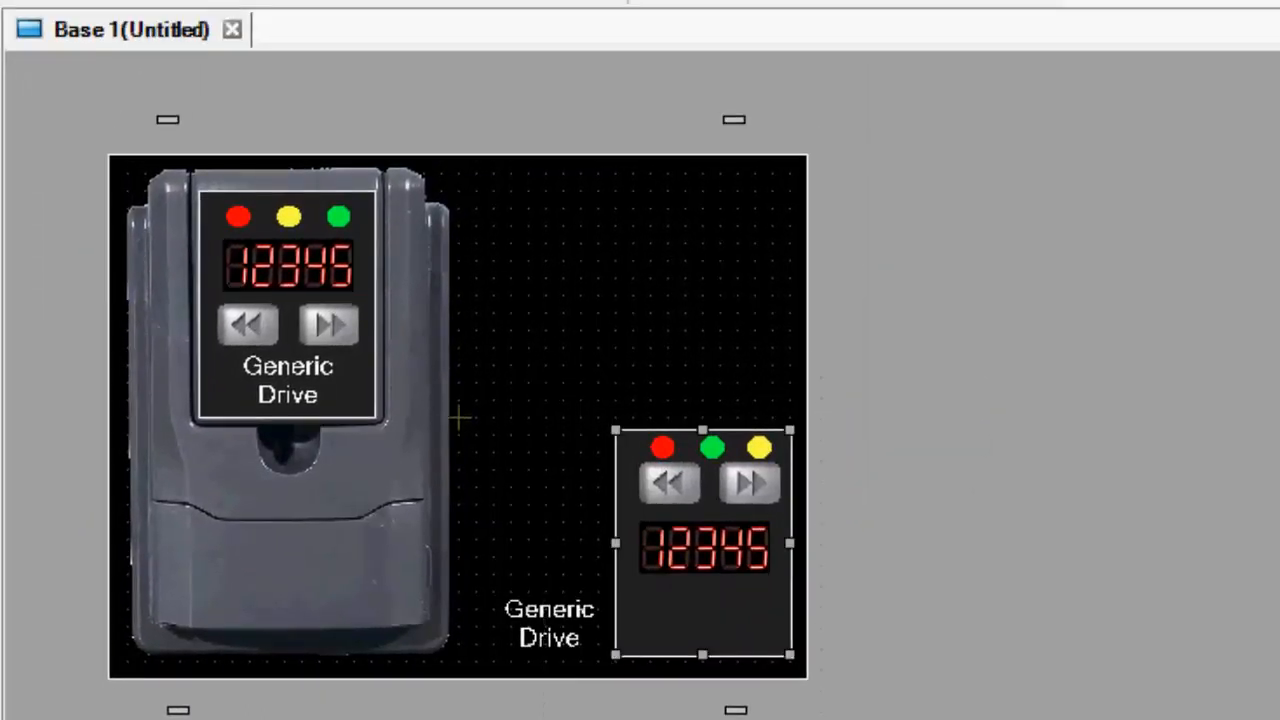
{"action": "key", "text": "Delete"}
{"action": "key", "text": "Delete"}
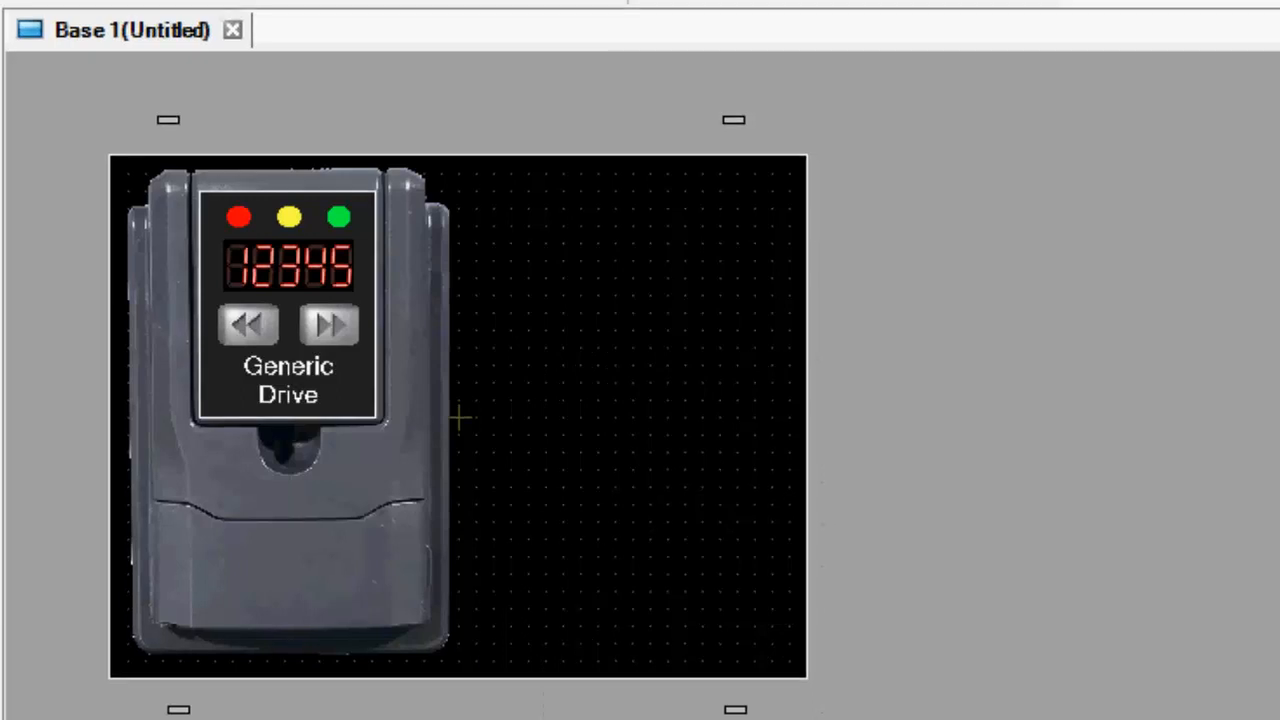
- Move the grouped drive slightly toward the middle of the Base 1 screen
{"action": "left_click", "coordinate": [457, 418]}
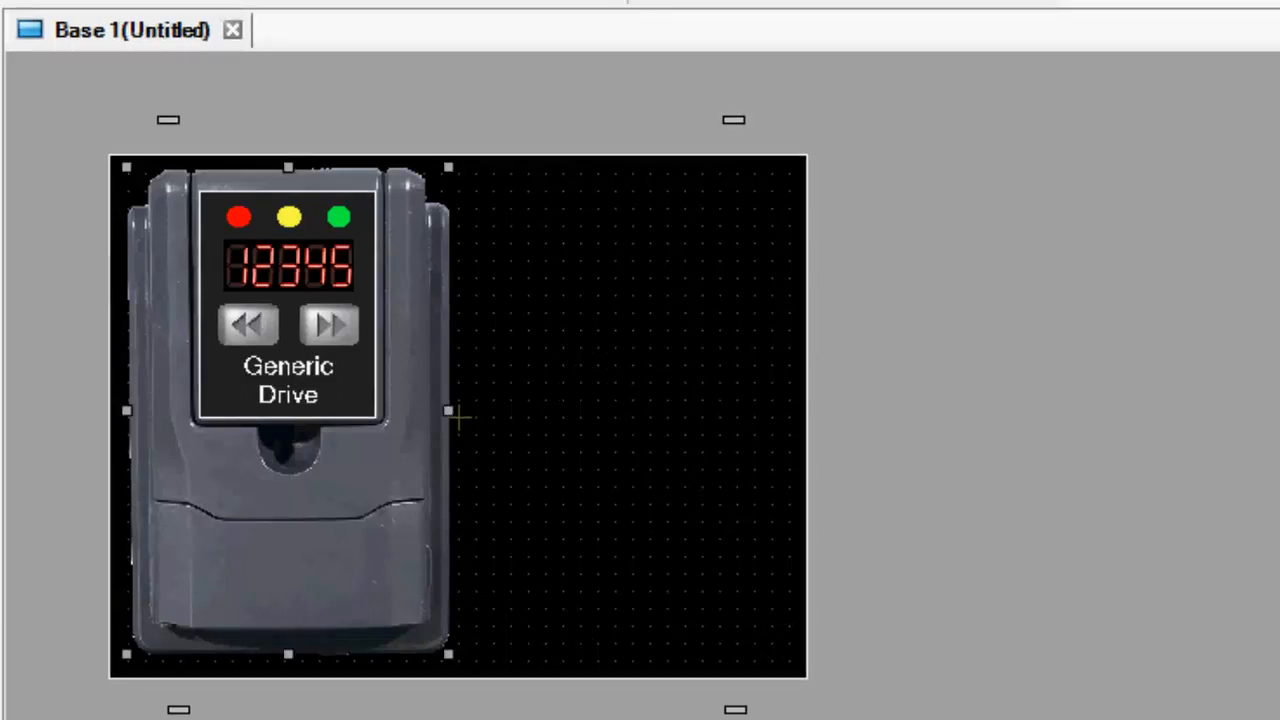
{"action": "key", "text": "ctrl+v"}
{"action": "left_click_drag", "start_coordinate": [599, 430], "coordinate": [362, 423]}
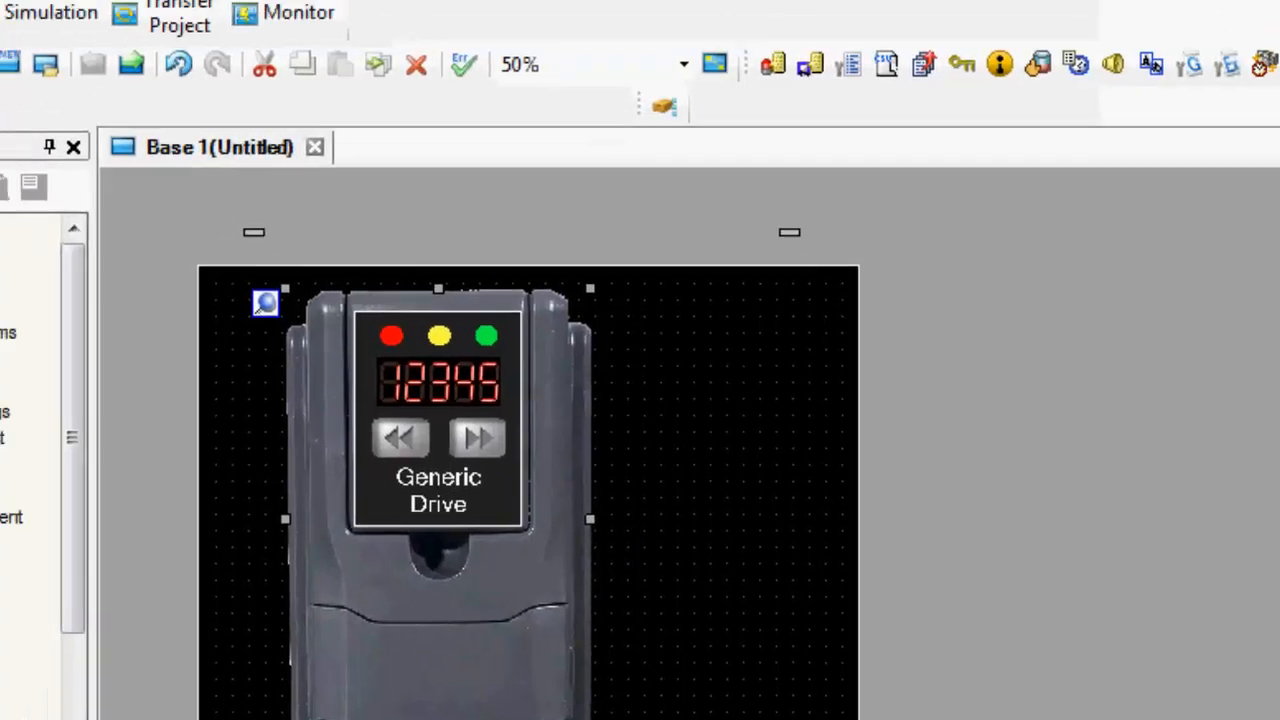
- Browse the package categories, viewing the Text(ABC/ENG) Keyboard and Text(QWE/JPN) Keyboard packages
{"action": "left_click", "coordinate": [131, 91]}
{"action": "mouse_move", "coordinate": [205, 125]}
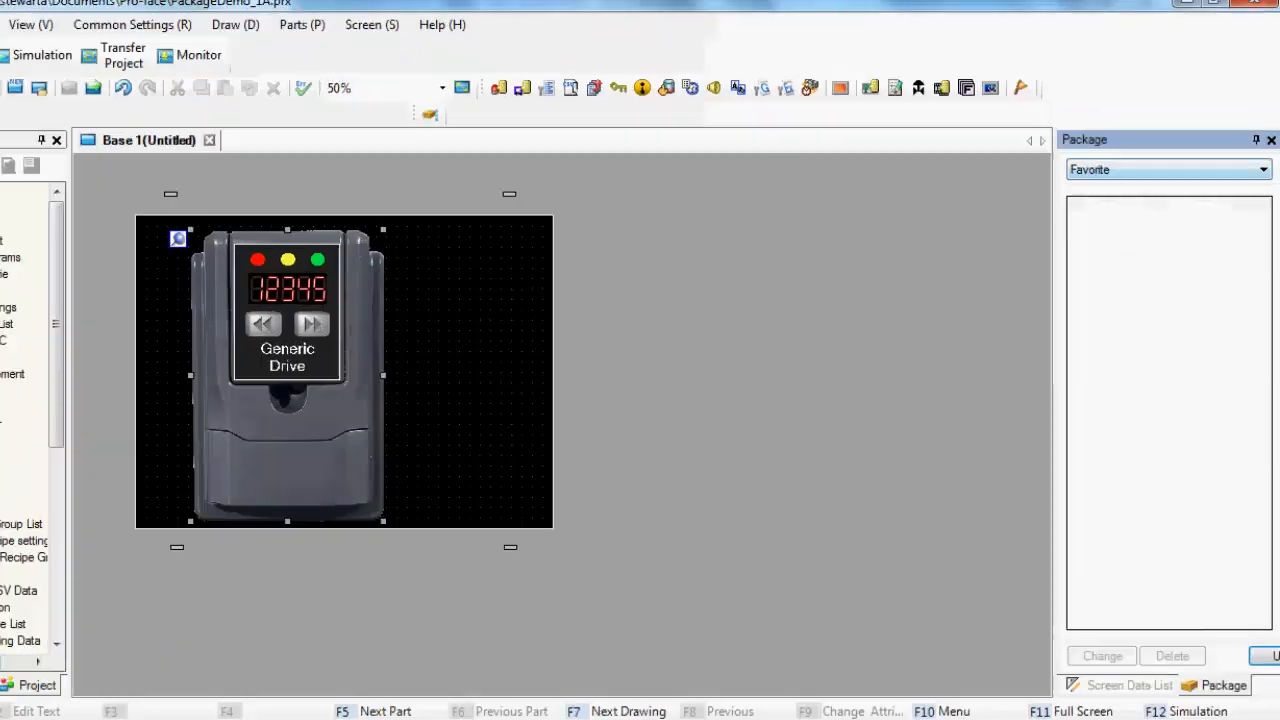
{"action": "left_click", "coordinate": [1170, 169]}
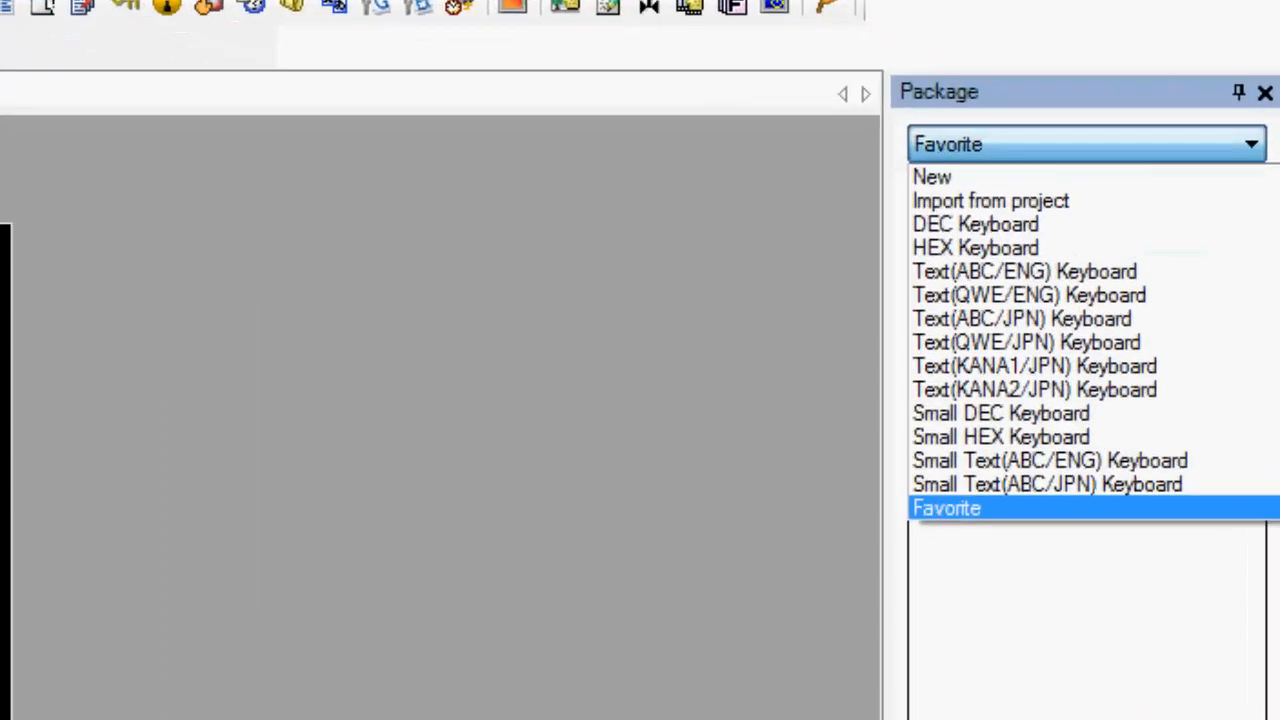
{"action": "left_click", "coordinate": [930, 297]}
{"action": "mouse_move", "coordinate": [911, 300]}
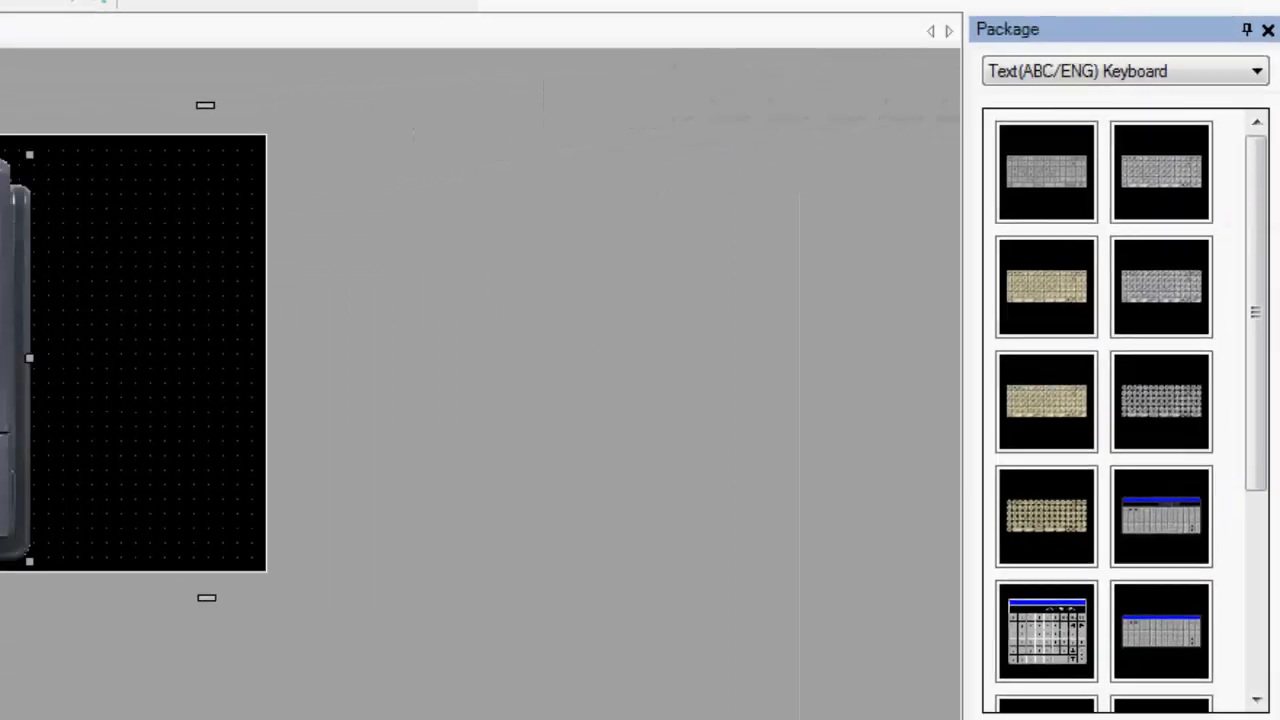
{"action": "left_click", "coordinate": [1093, 86]}
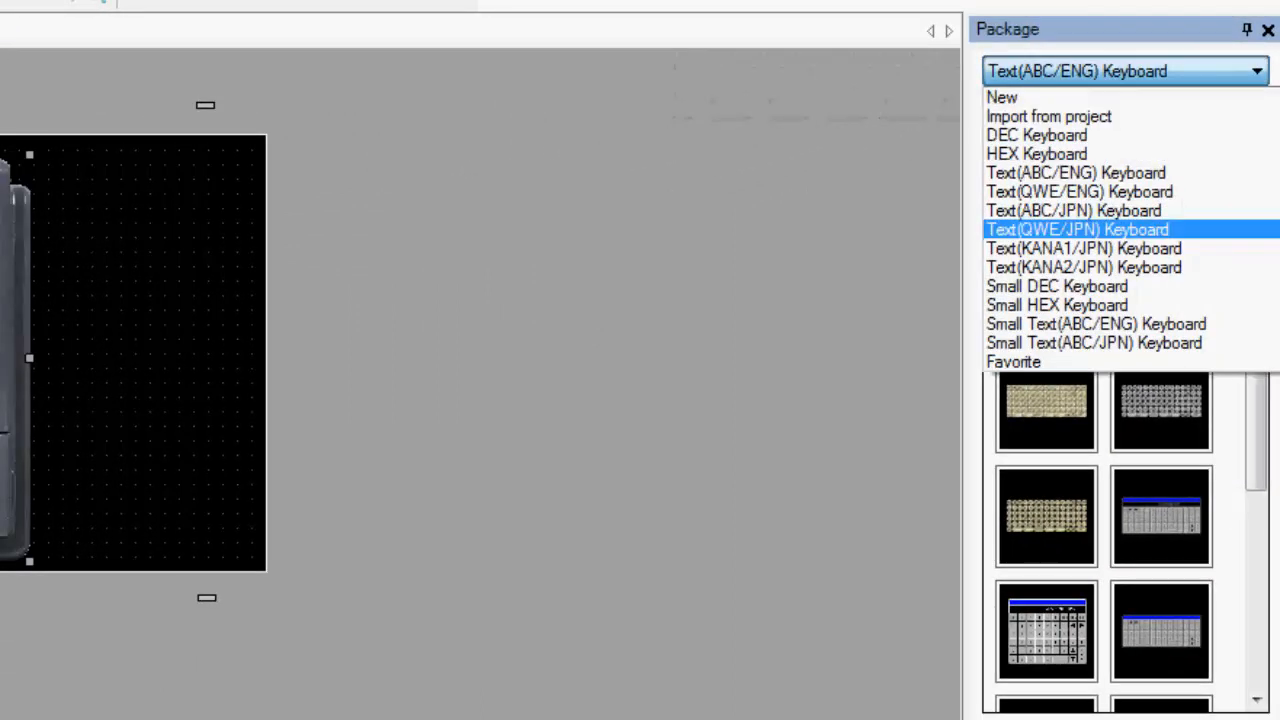
{"action": "left_click", "coordinate": [1039, 276]}
{"action": "left_click", "coordinate": [1125, 72]}
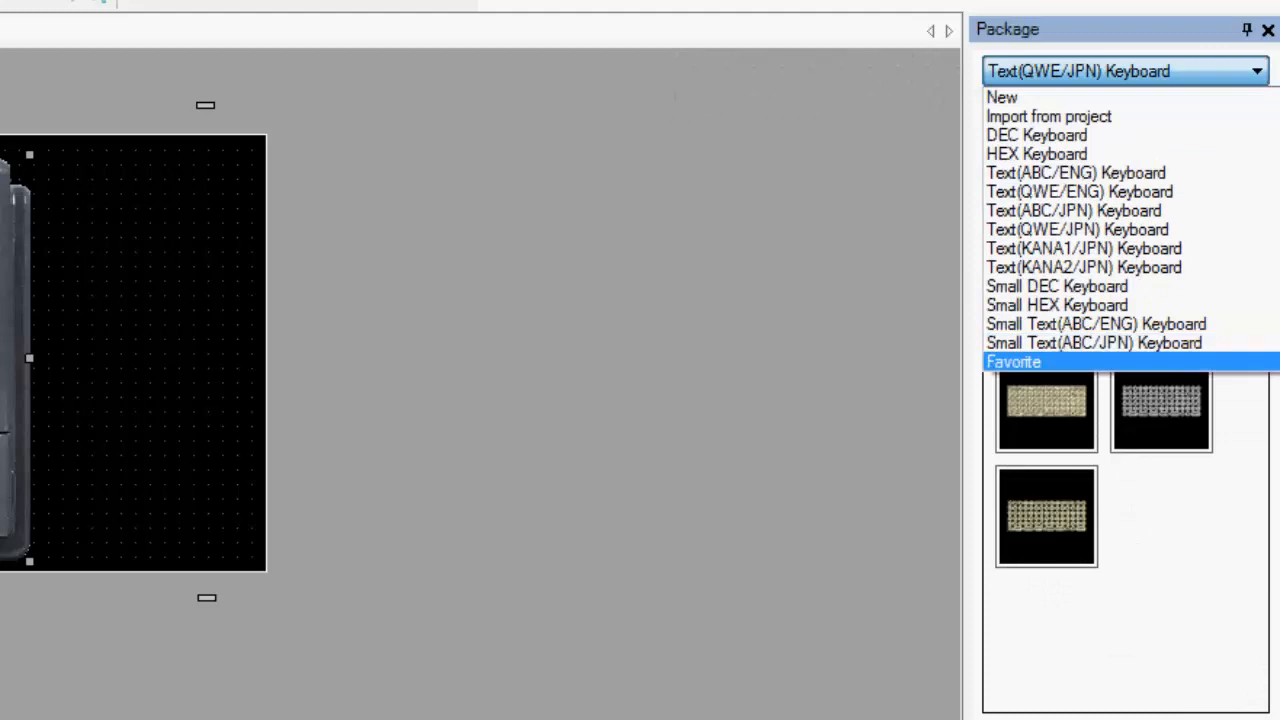
- Register the grouped drive as a reusable package in the Favorite category
{"action": "left_click", "coordinate": [1040, 362]}
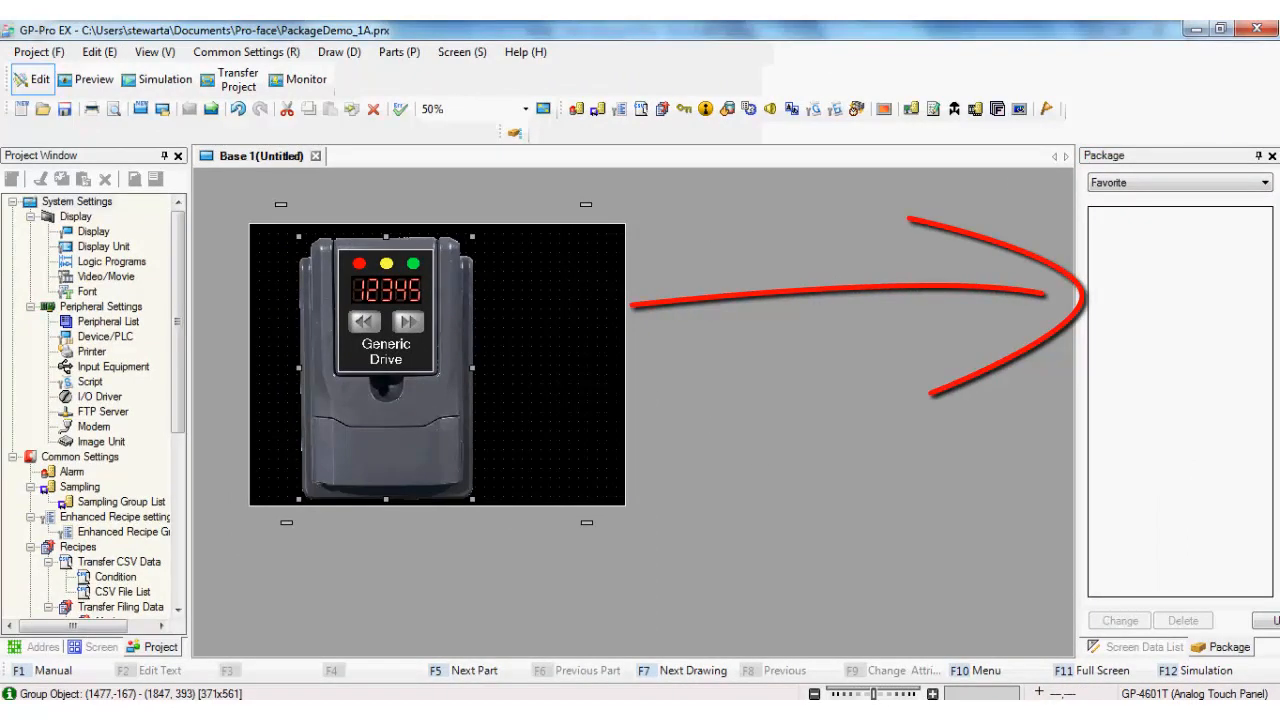
{"action": "left_click_drag", "start_coordinate": [429, 327], "coordinate": [1180, 300]}
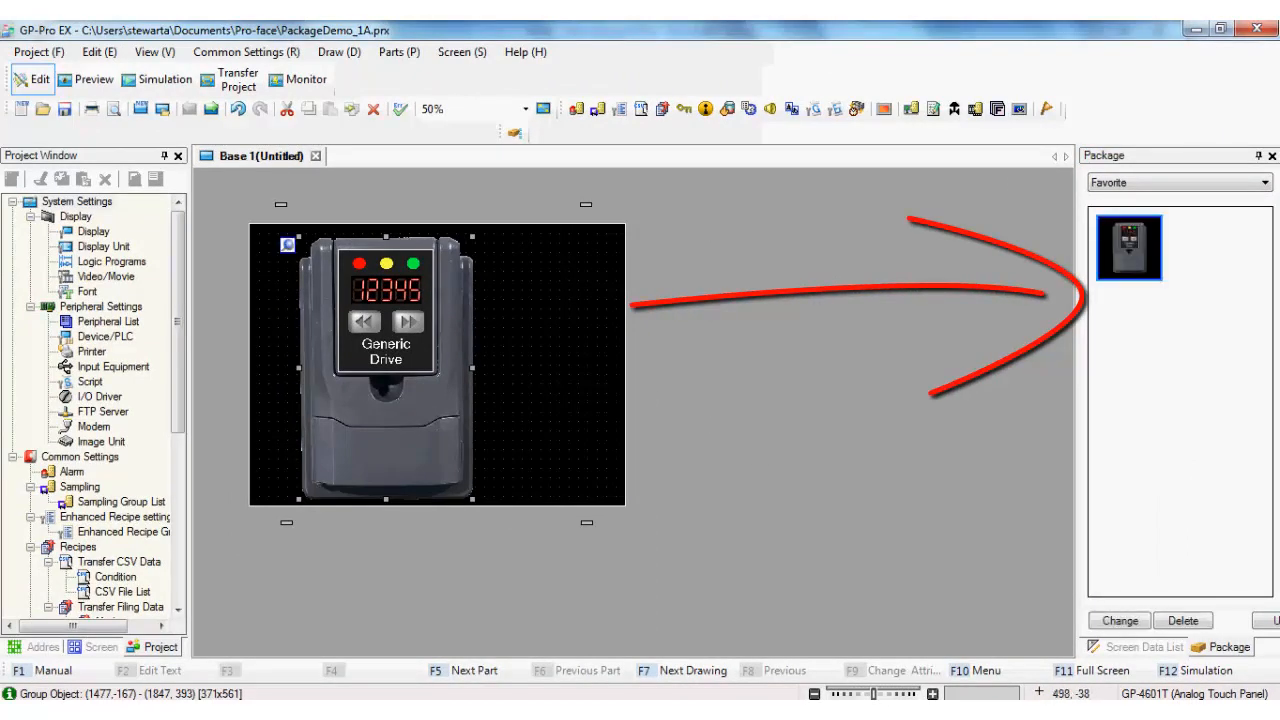
- Create a new blank base screen in the project
{"action": "left_click", "coordinate": [462, 52]}
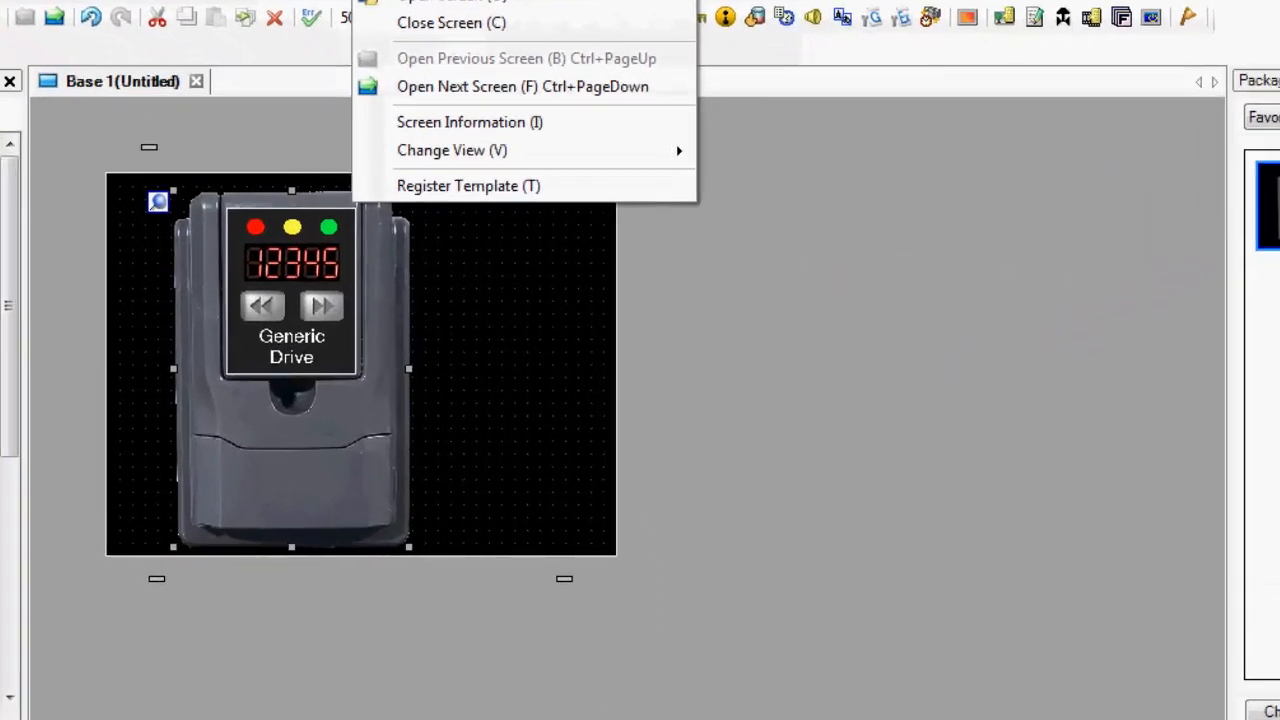
{"action": "left_click", "coordinate": [496, 73]}
{"action": "left_click", "coordinate": [675, 627]}
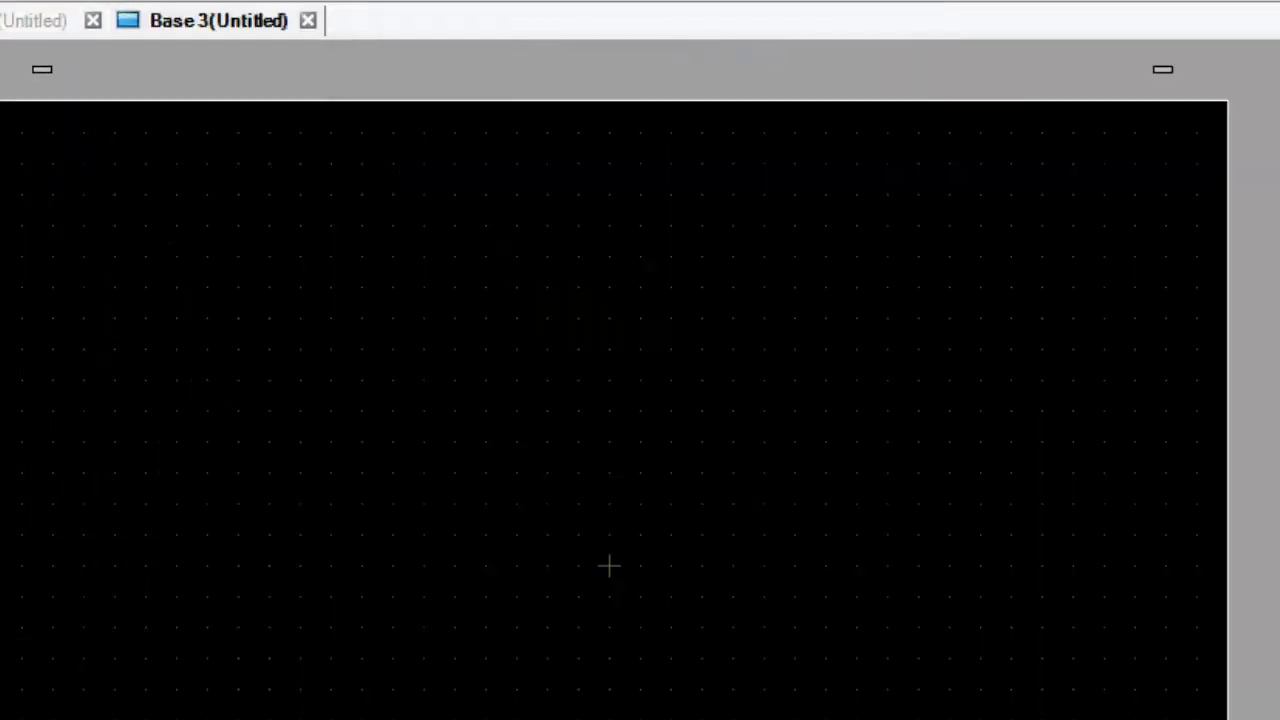
- Place the drive package from Favorite on the left half of the new base screen
{"action": "left_click", "coordinate": [194, 17]}
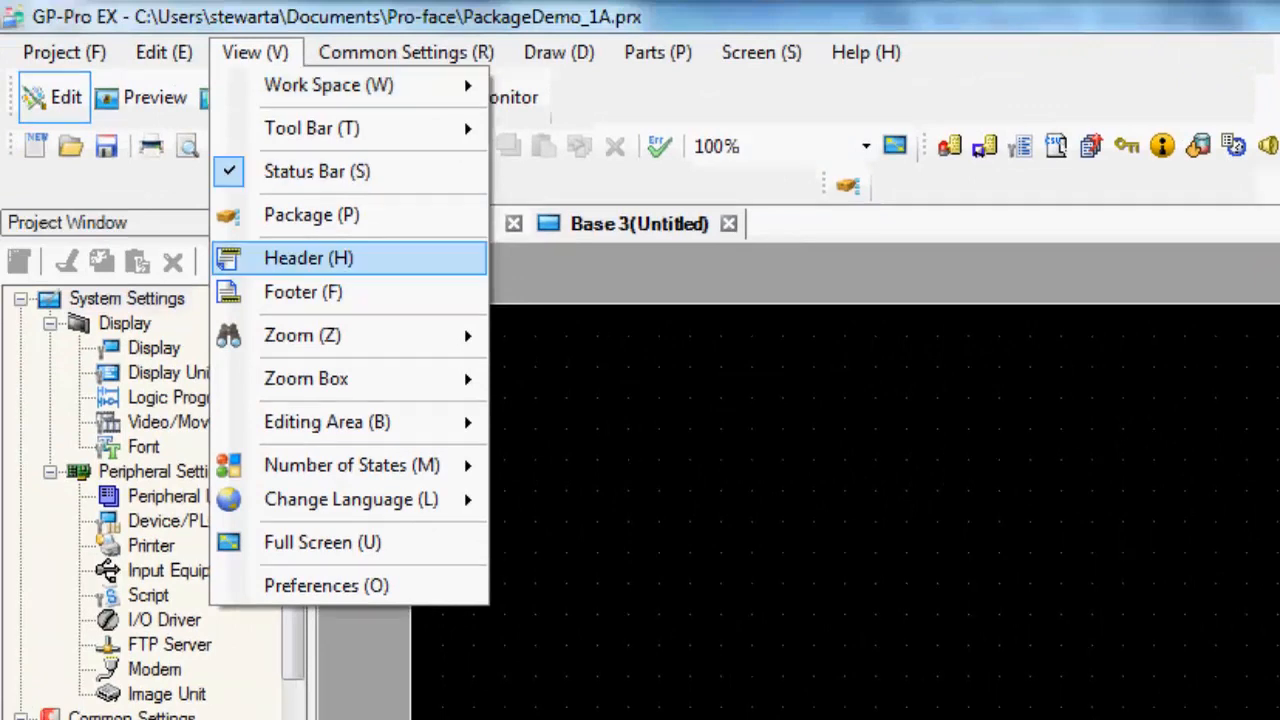
{"action": "left_click", "coordinate": [543, 371]}
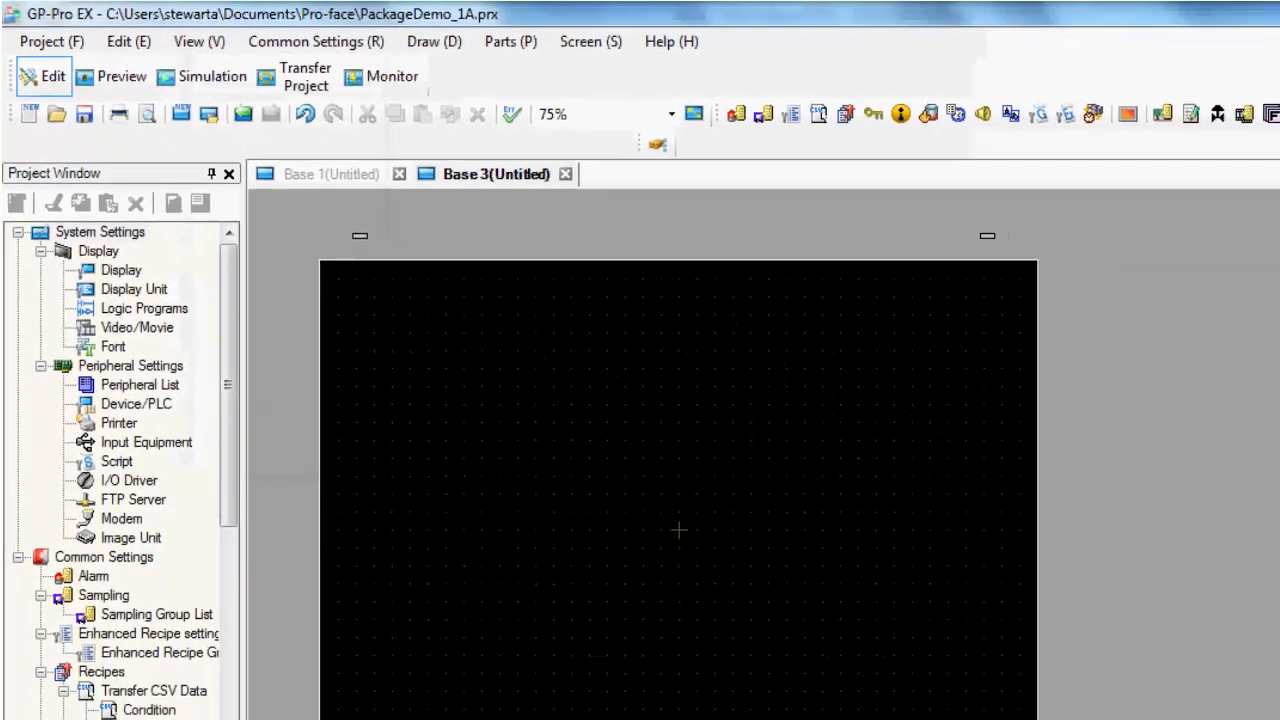
{"action": "left_click_drag", "start_coordinate": [1161, 405], "coordinate": [1161, 426]}
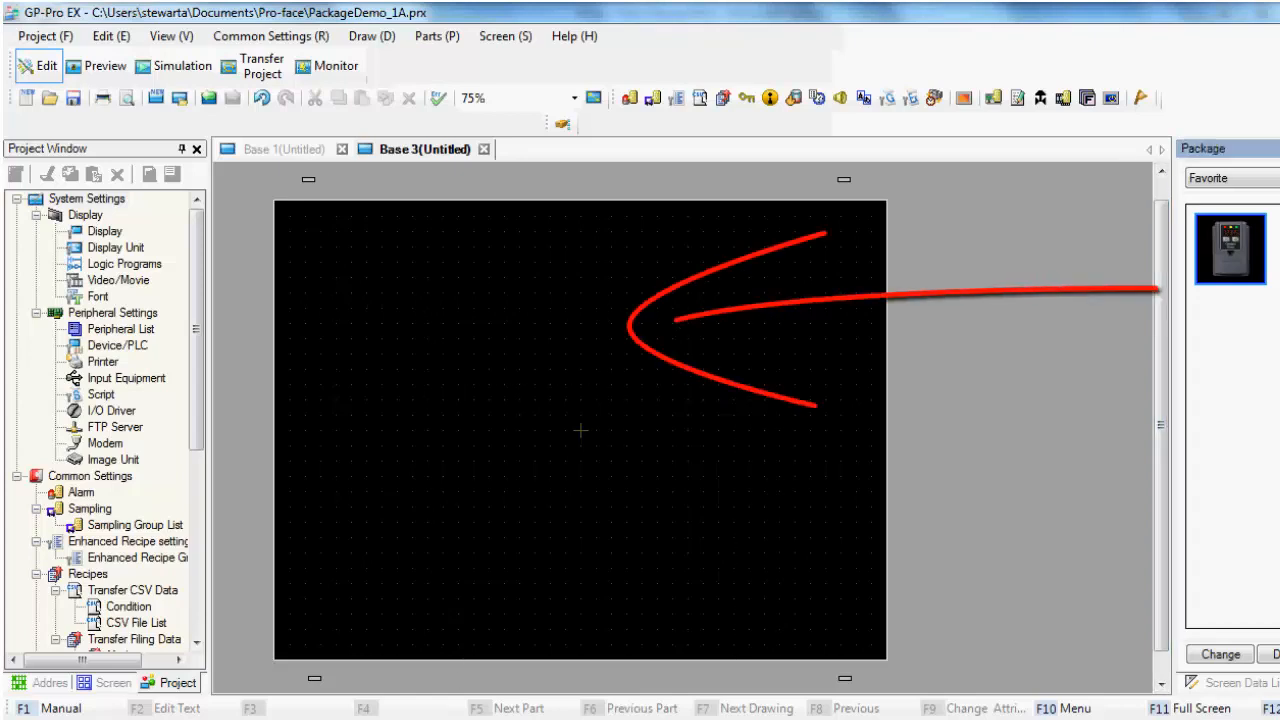
{"action": "left_click_drag", "start_coordinate": [1230, 249], "coordinate": [428, 425]}
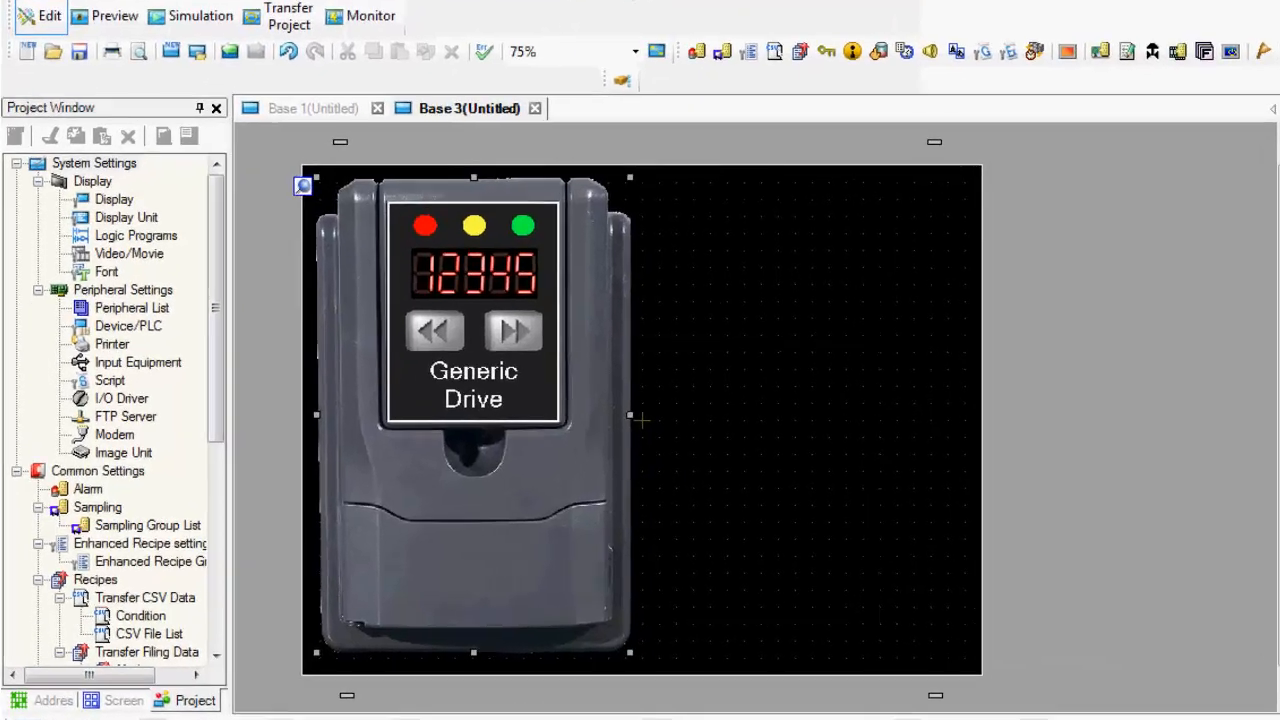
- Assign internal bit address USR0000004 to the drive's left double-arrow switch using the address map
{"action": "left_click", "coordinate": [42, 683]}
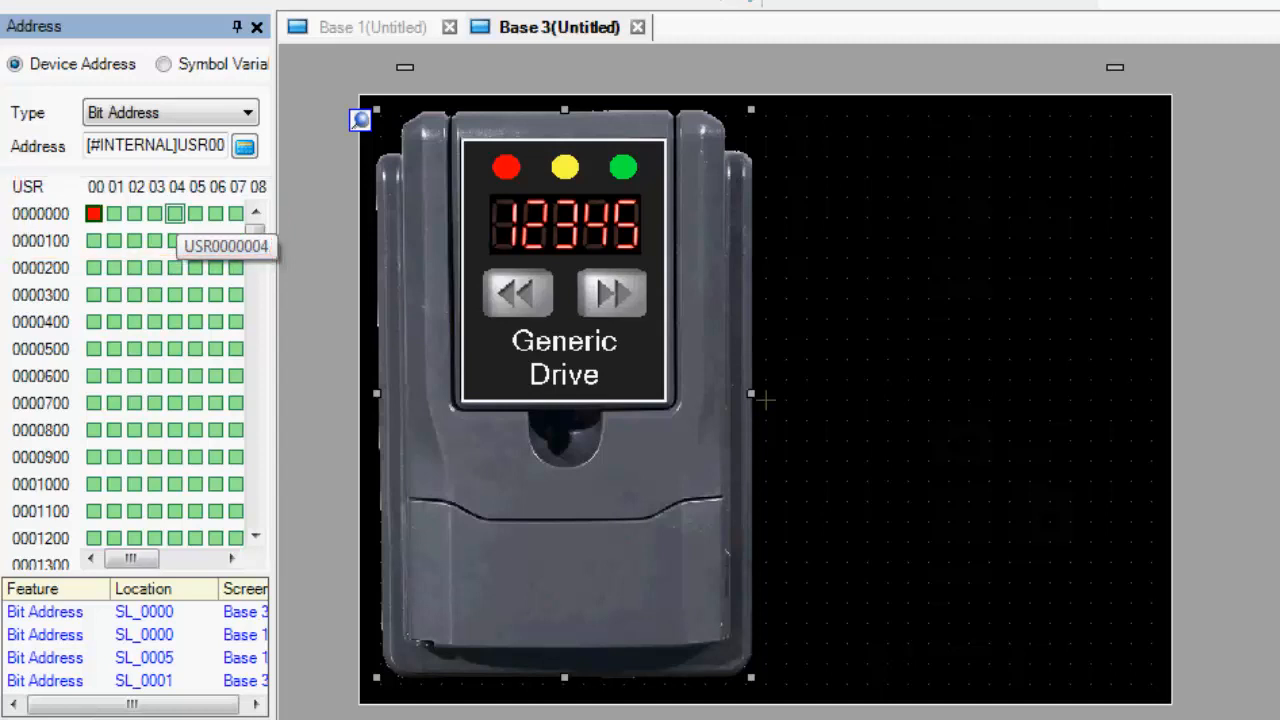
{"action": "left_click", "coordinate": [175, 214]}
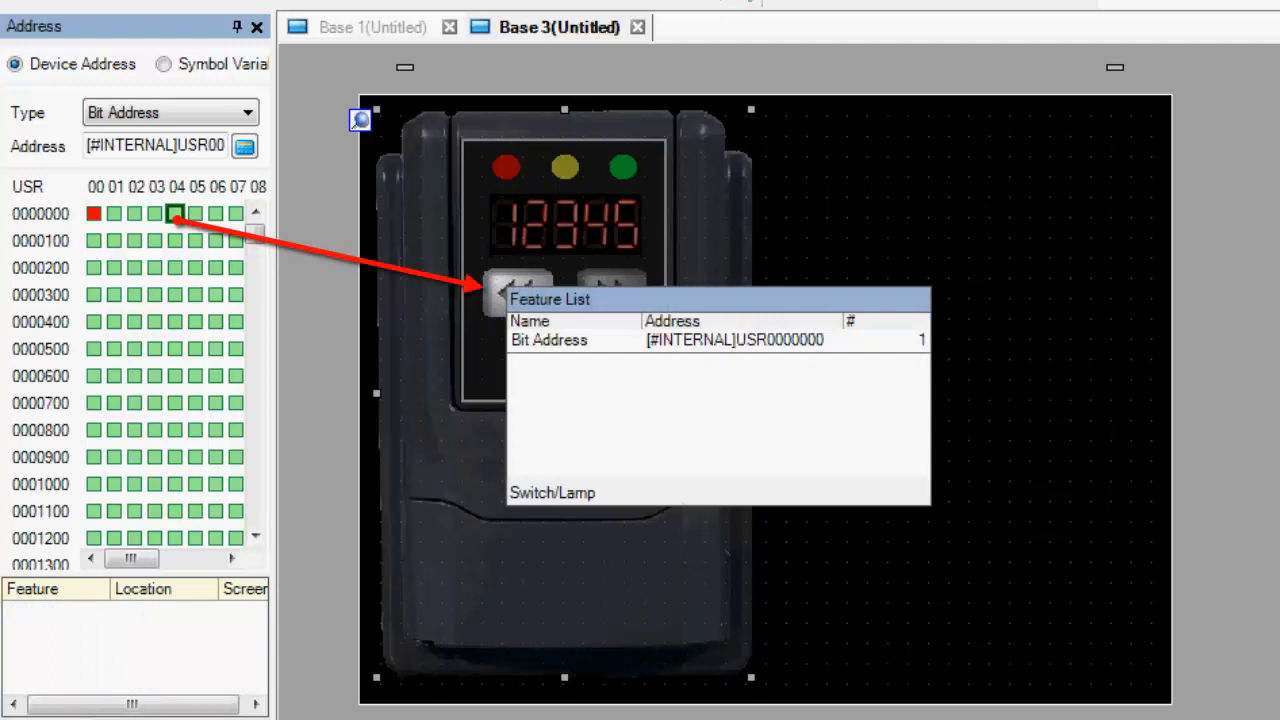
{"action": "left_click", "coordinate": [560, 340]}
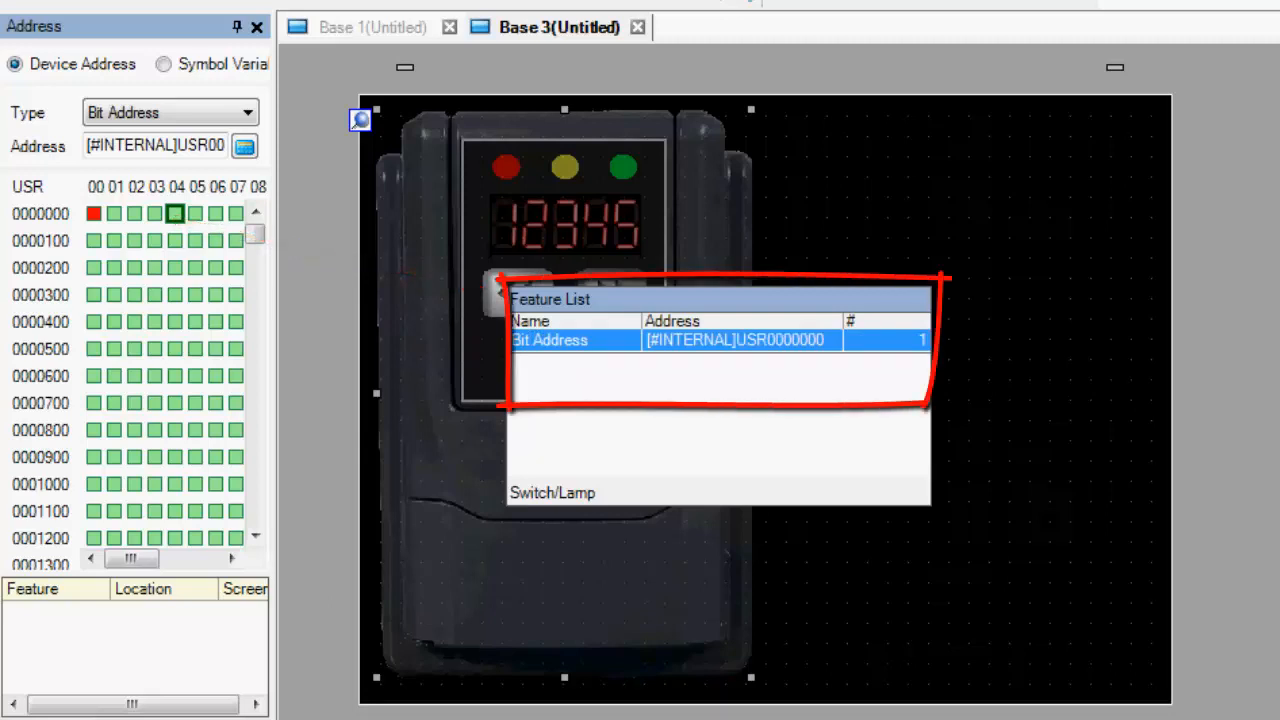
{"action": "left_click", "coordinate": [720, 340]}
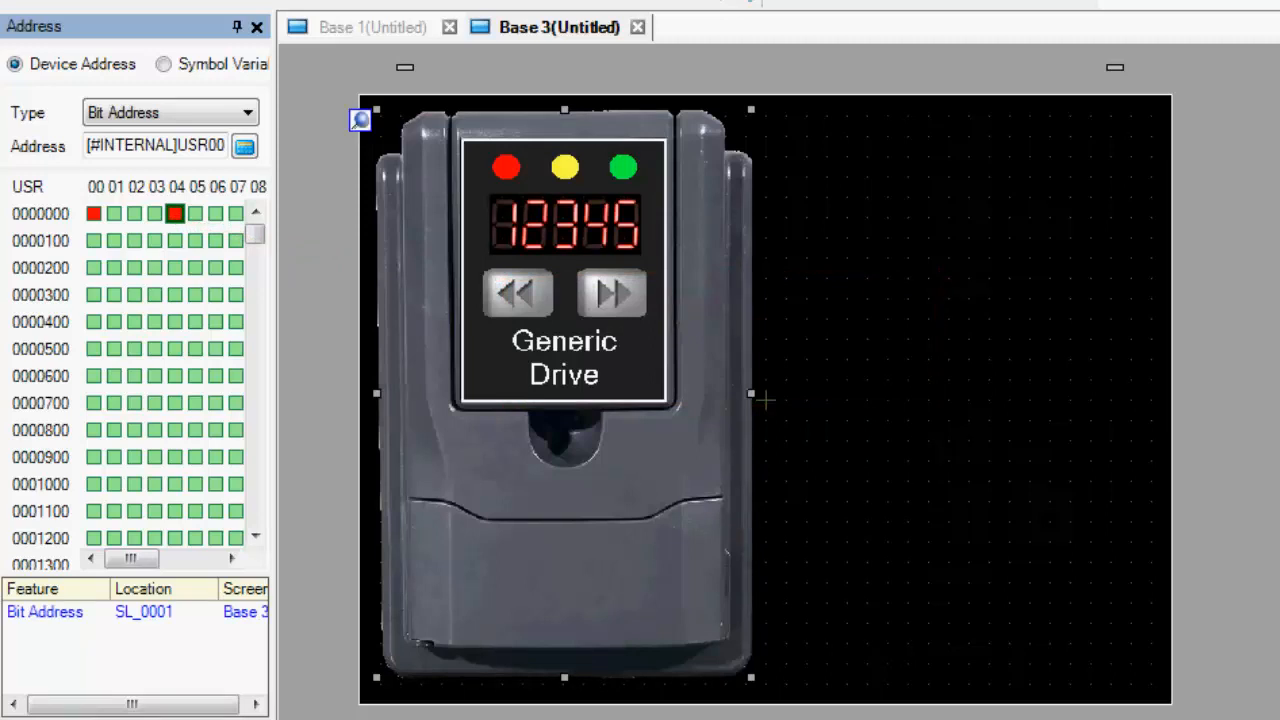
- Check the bit address in the left double-arrow switch's settings, leaving them unchanged
{"action": "left_click", "coordinate": [518, 293]}
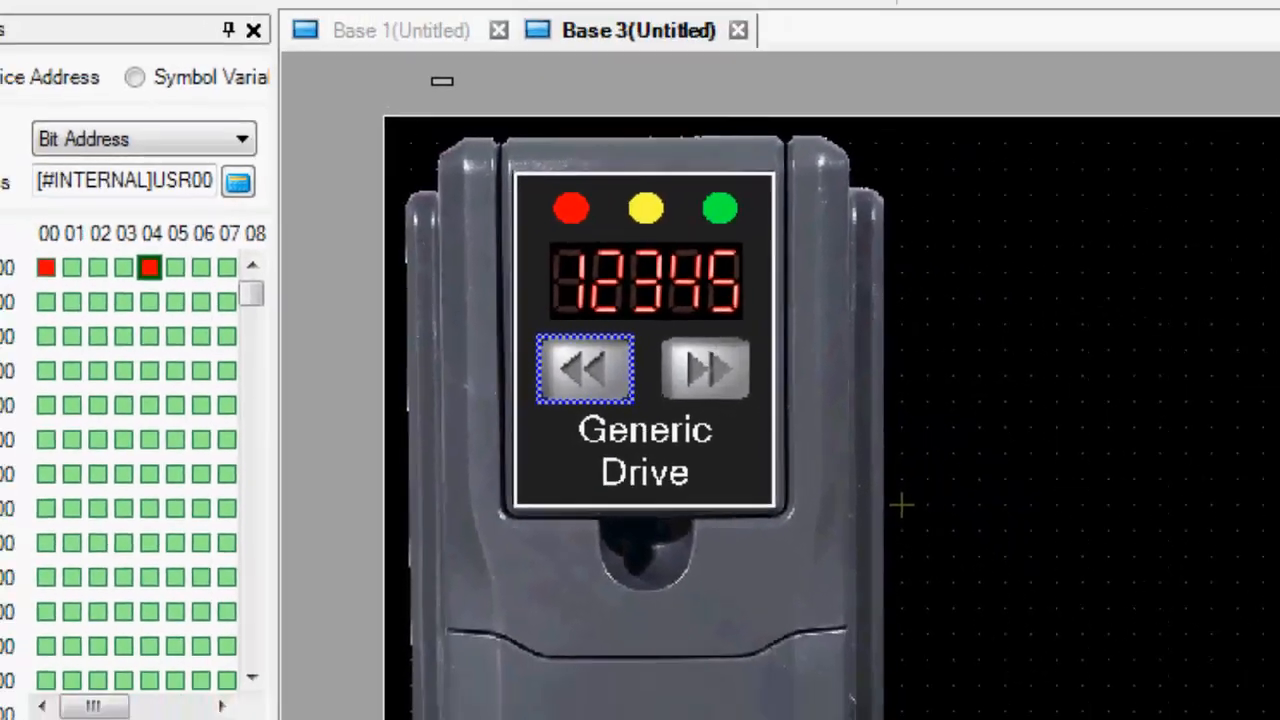
{"action": "double_click", "coordinate": [684, 388]}
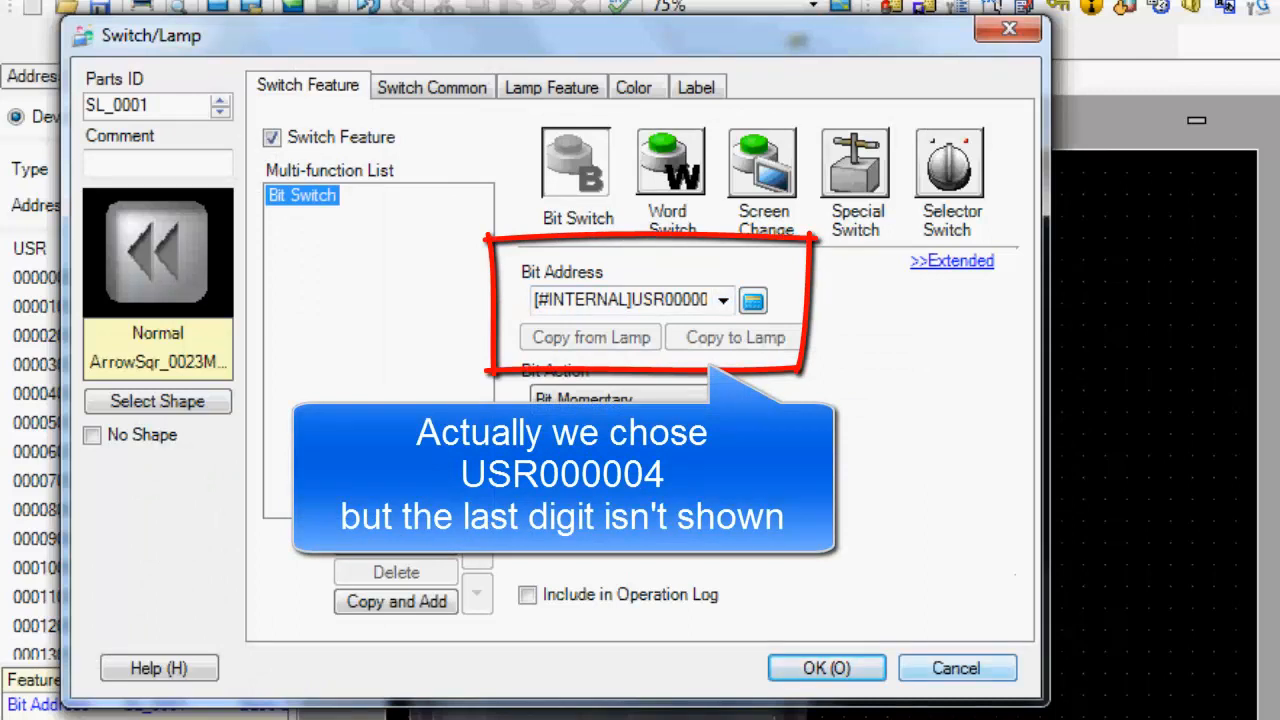
{"action": "left_click", "coordinate": [957, 668]}
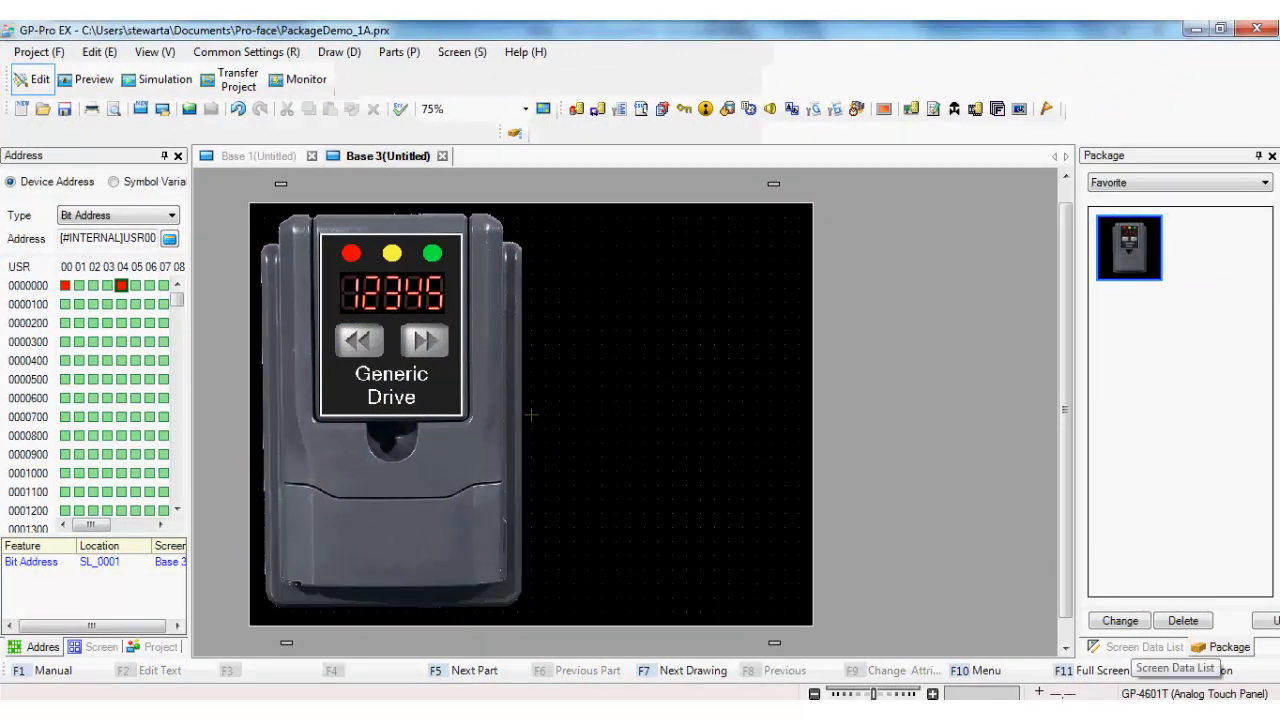
- Examine the grouped drive's components in the Screen Data List, matching the lamps, numeric display and arrow switches to their entries
{"action": "left_click", "coordinate": [1140, 647]}
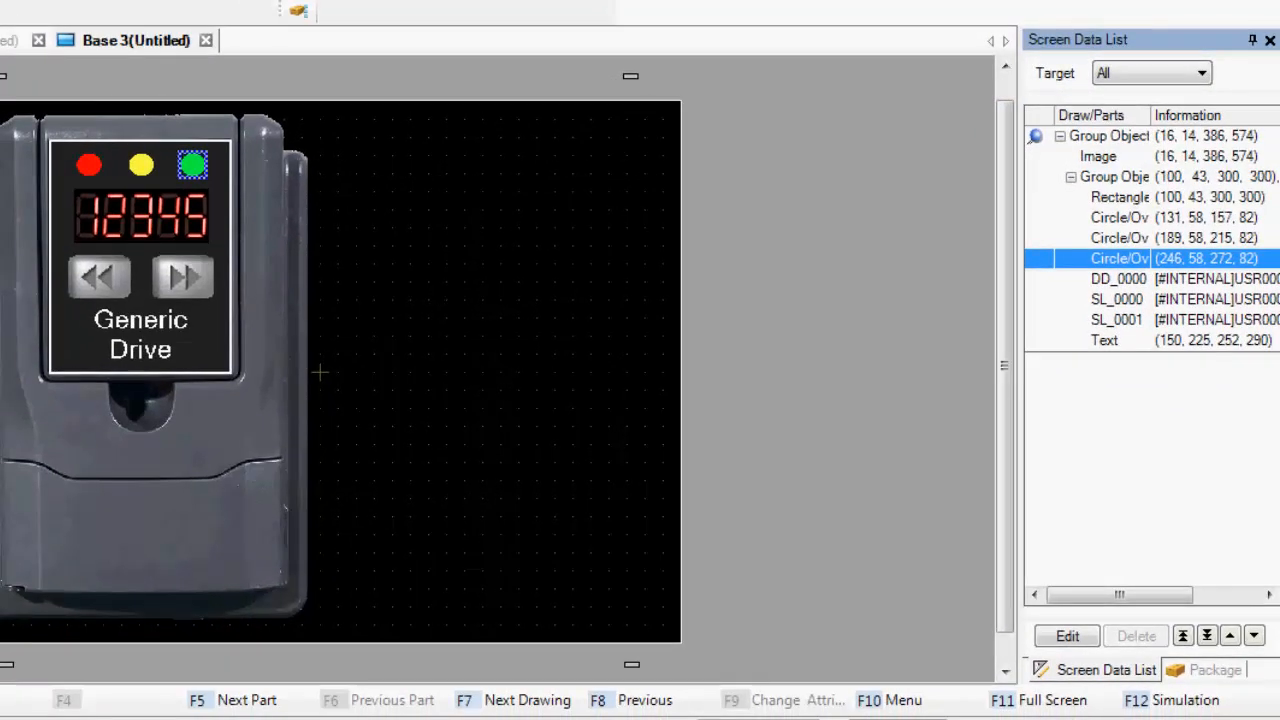
{"action": "key", "text": "Up"}
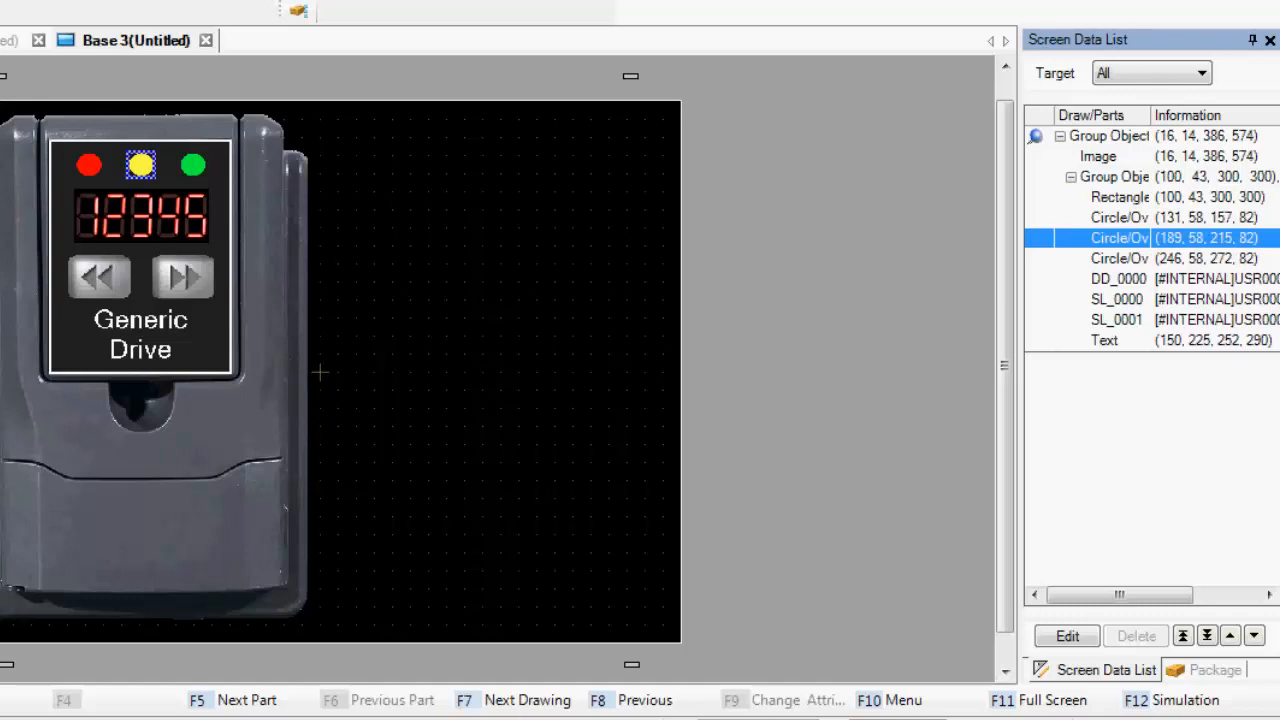
{"action": "key", "text": "Up"}
{"action": "key", "text": "Up"}
{"action": "key", "text": "Down"}
{"action": "key", "text": "Down"}
{"action": "key", "text": "Down"}
{"action": "key", "text": "Down"}
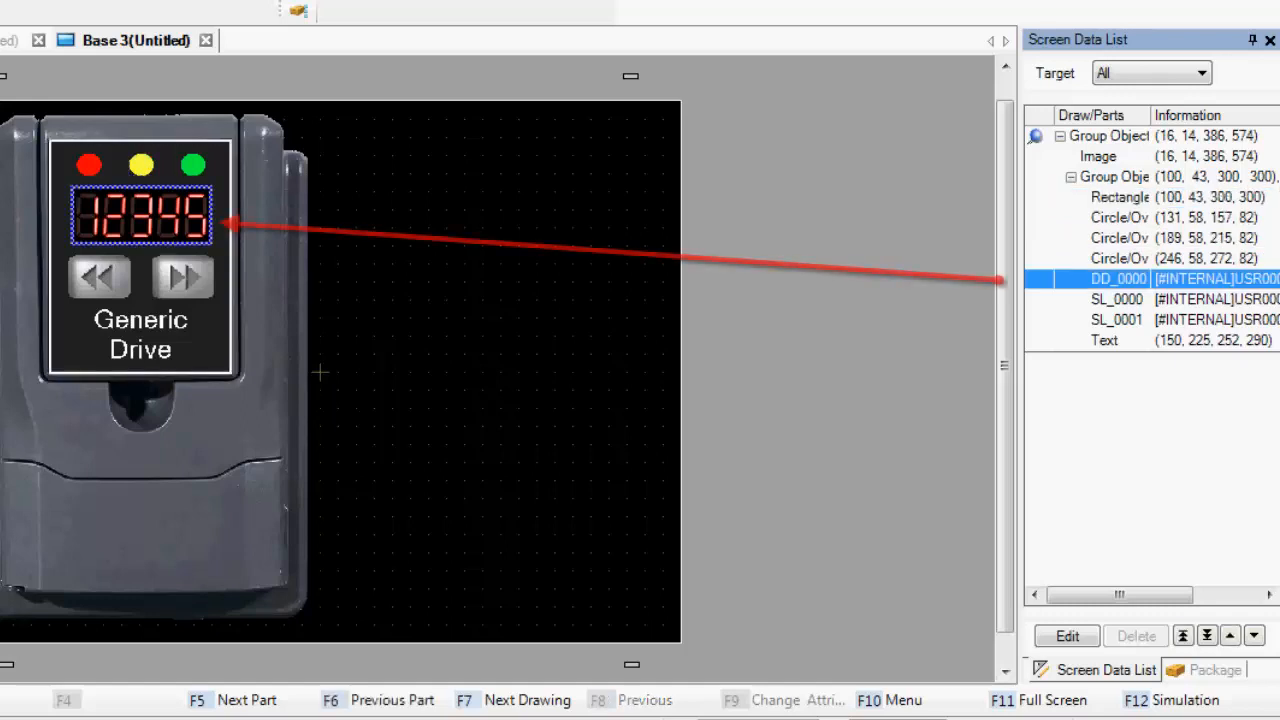
{"action": "key", "text": "Down"}
{"action": "key", "text": "Down"}
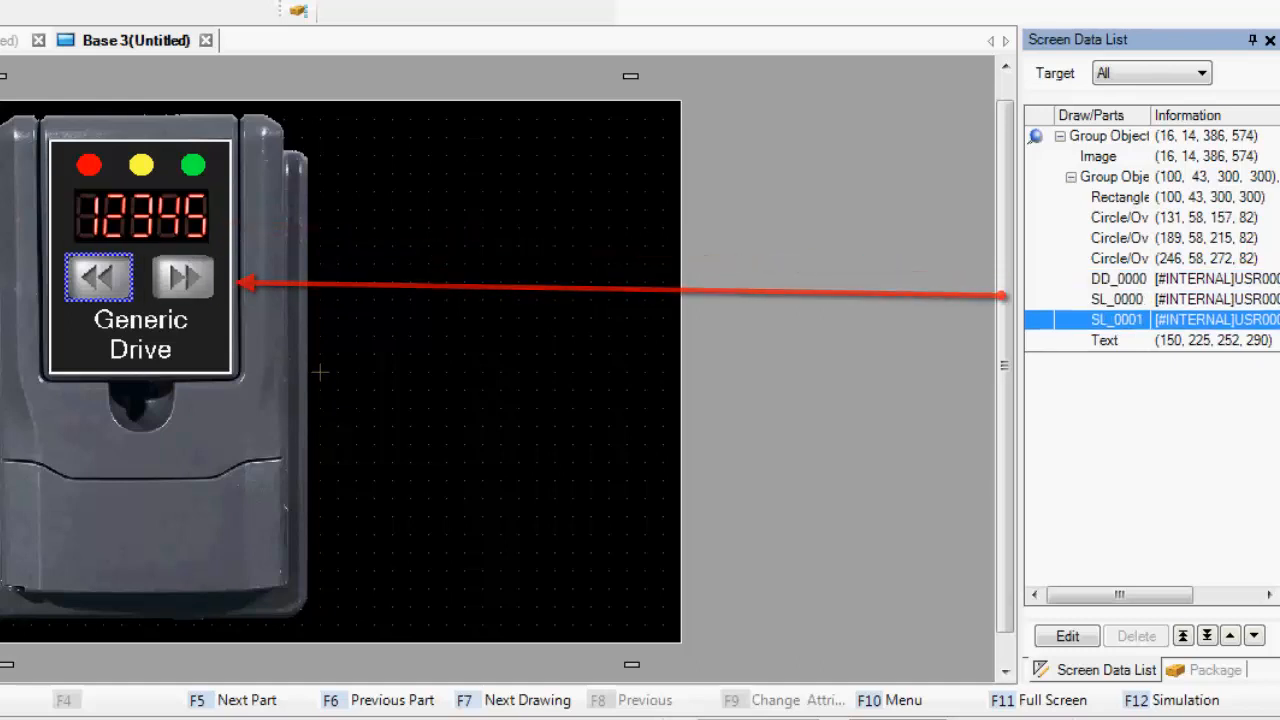
{"action": "key", "text": "Up"}
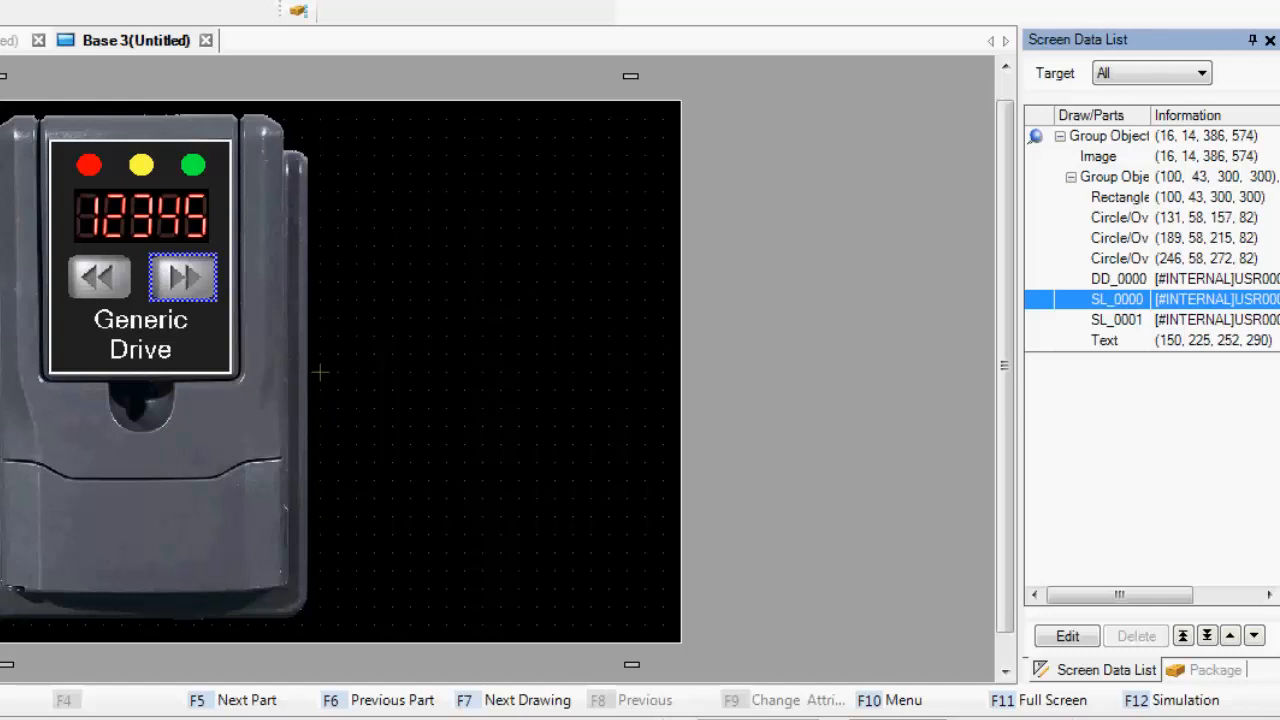
- View the settings of numeric display DD_0000 from the Screen Data List and close them without changes
{"action": "key", "text": "Up"}
{"action": "key", "text": "Return"}
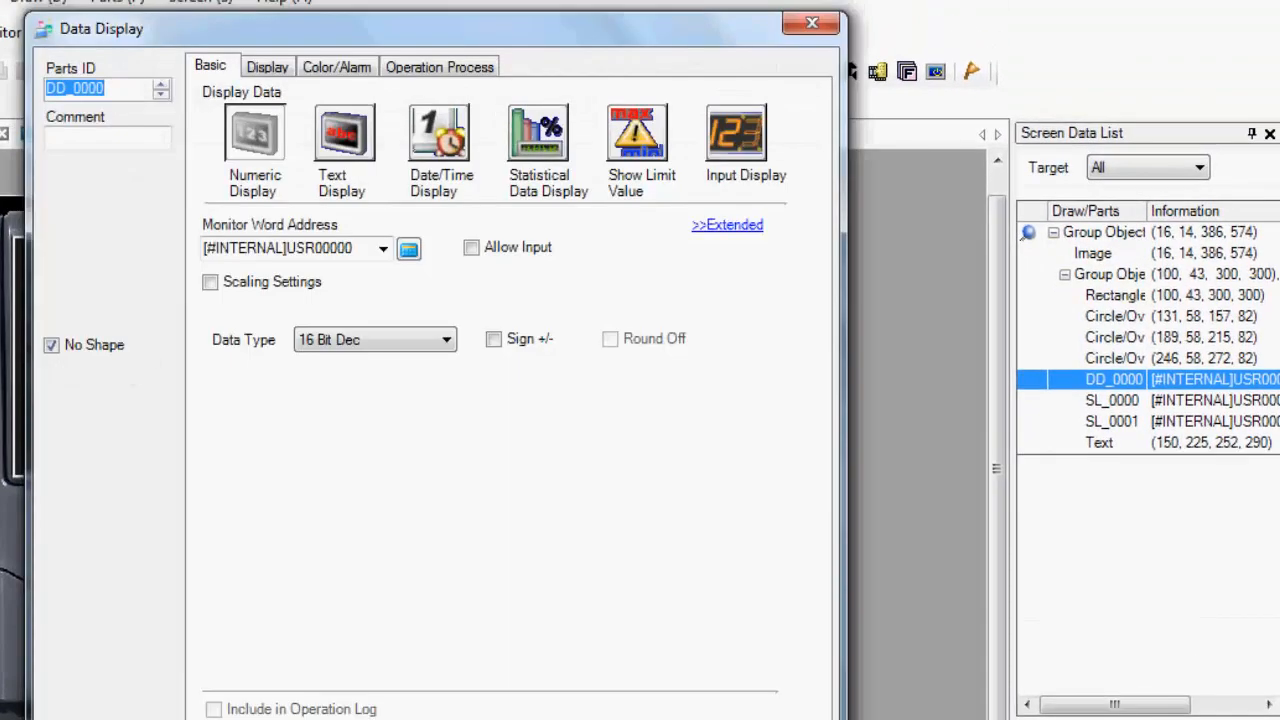
{"action": "key", "text": "Escape"}
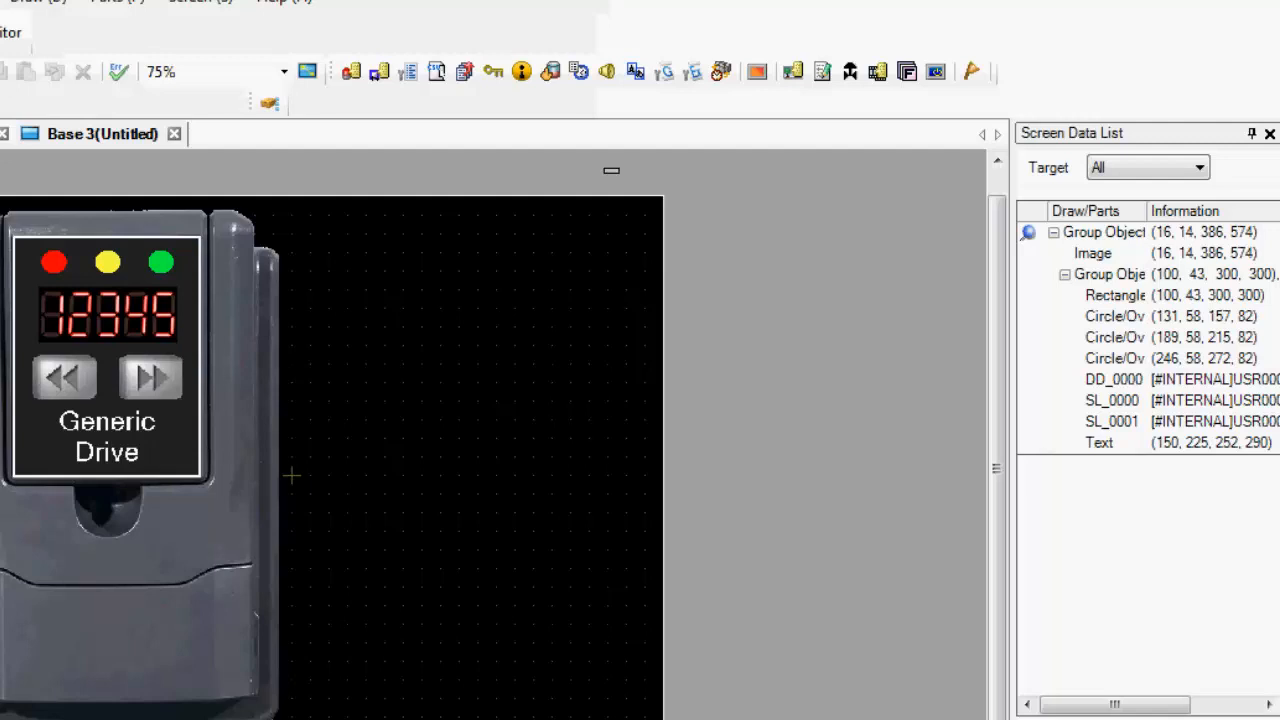
- Set the monitor word address of the drive's numeric display to internal USR address 100
{"action": "left_click", "coordinate": [290, 476]}
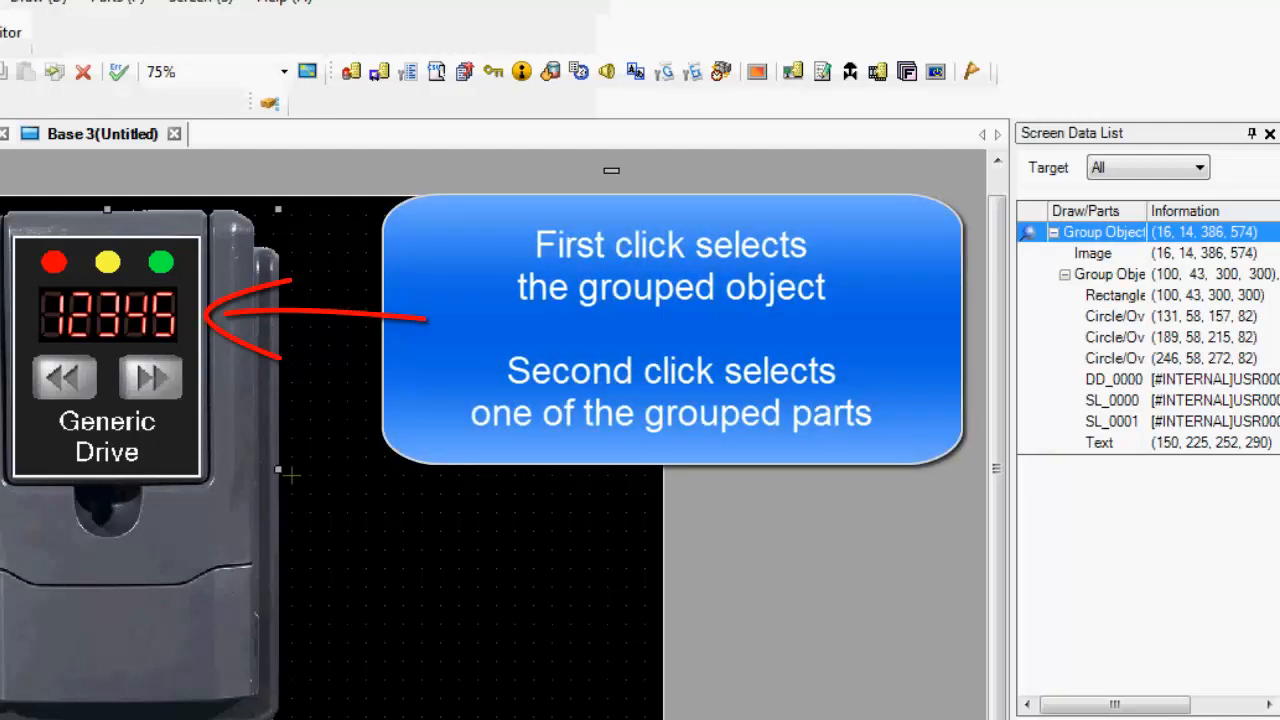
{"action": "left_click", "coordinate": [108, 315]}
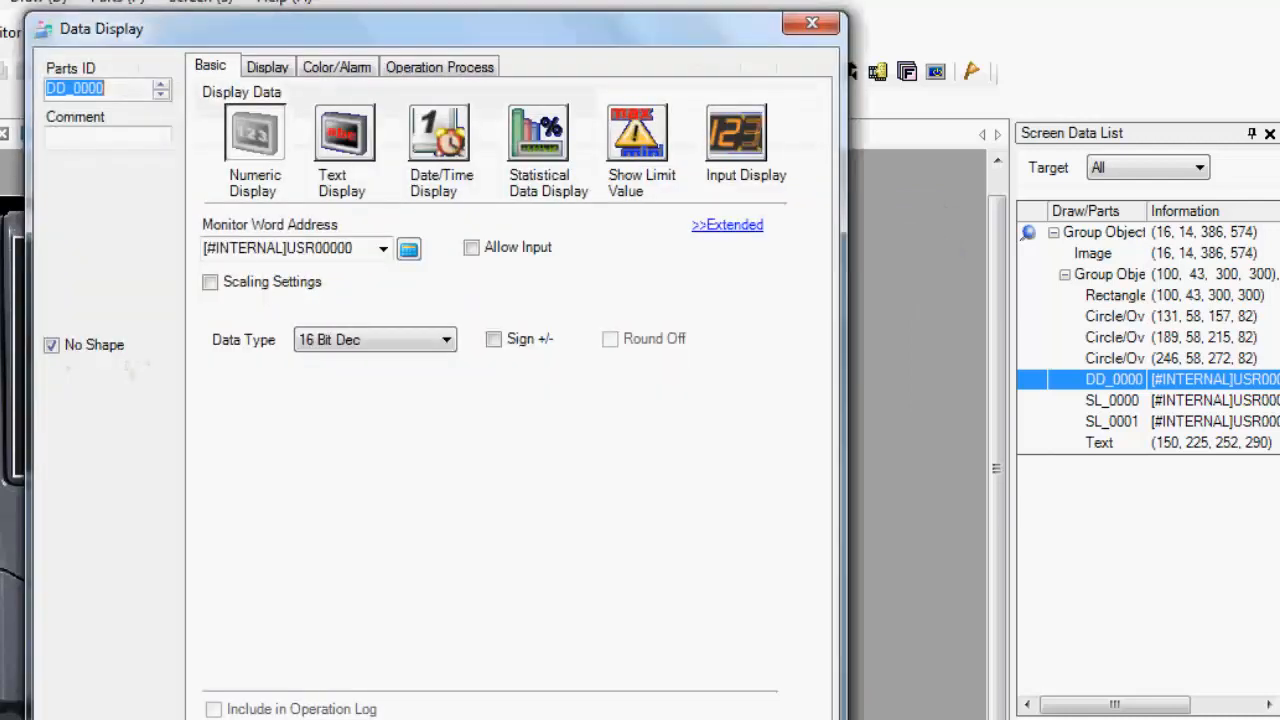
{"action": "left_click", "coordinate": [290, 248]}
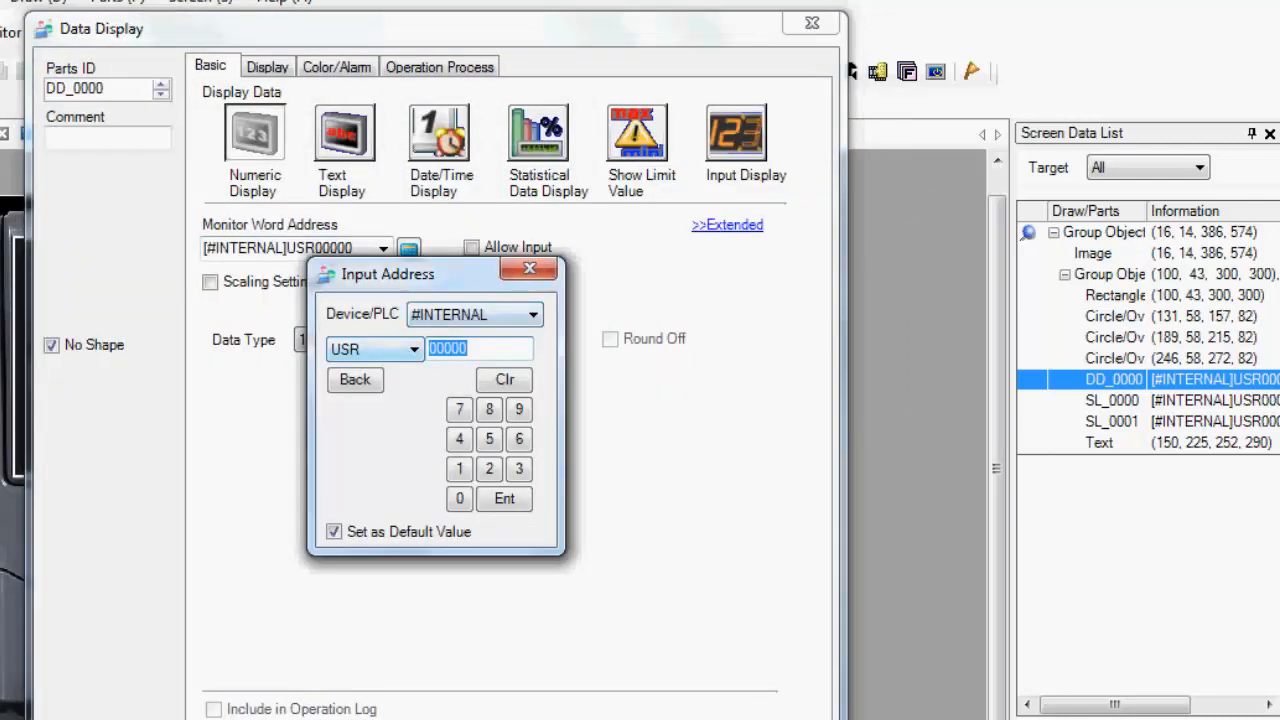
{"action": "left_click_drag", "start_coordinate": [471, 349], "coordinate": [430, 349]}
{"action": "type", "text": "100"}
{"action": "key", "text": "Return"}
{"action": "key", "text": "Return"}
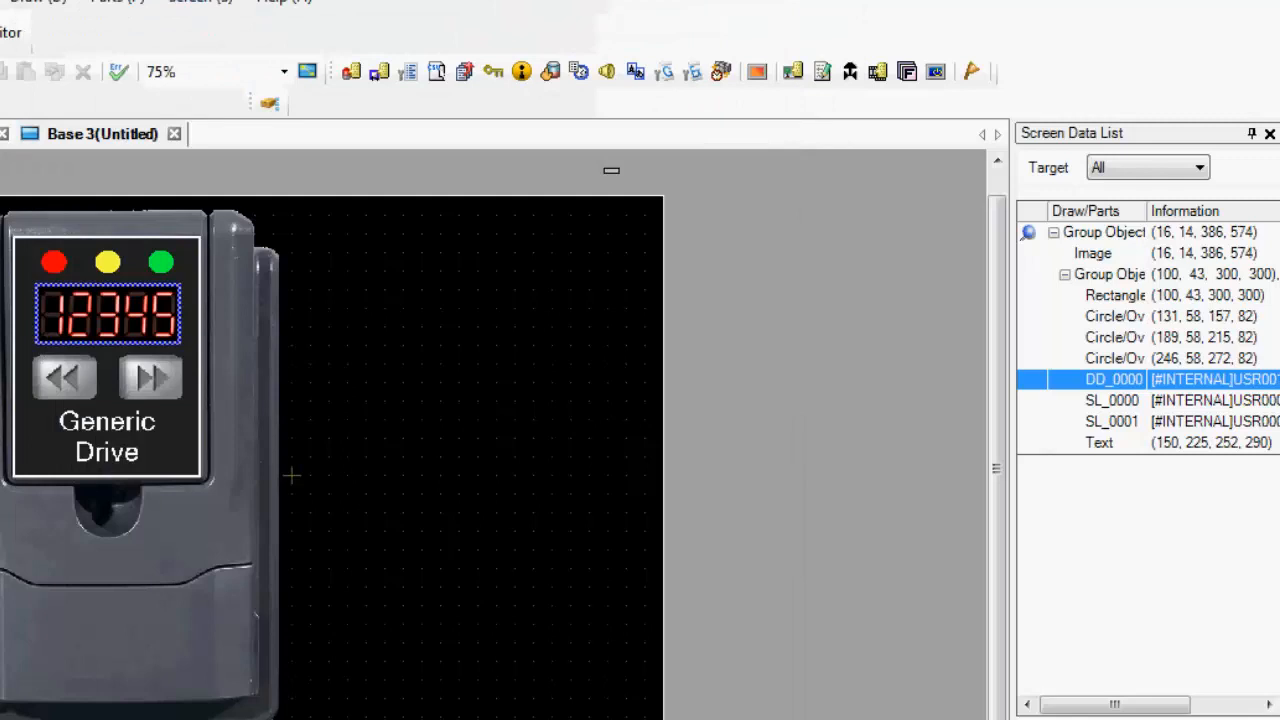